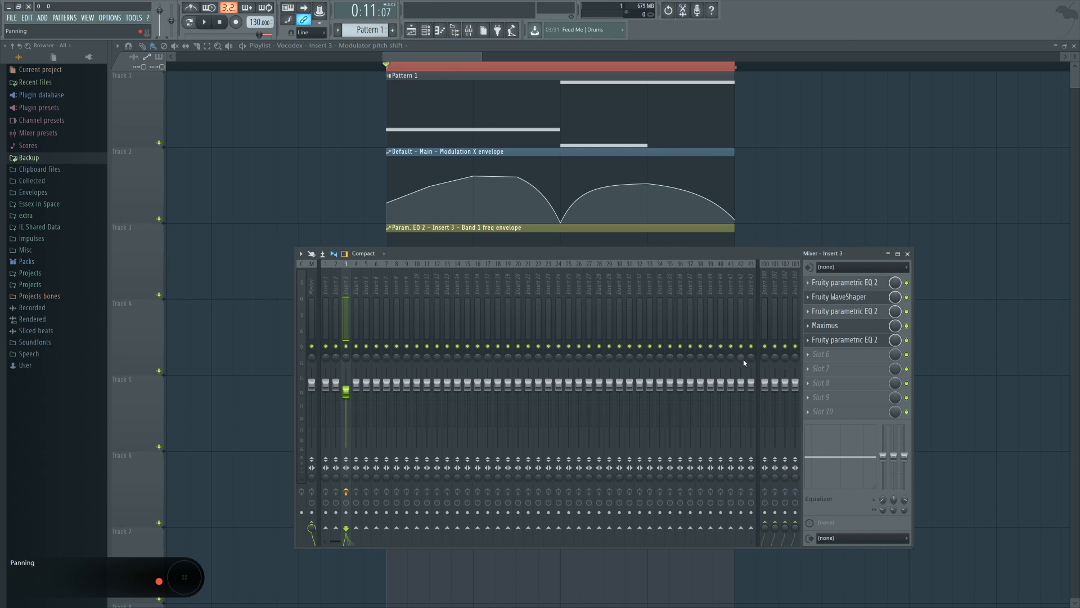
Step: Move the mixer slightly lower and play the section with all Insert 3 effects active
{"action": "left_click_drag", "start_coordinate": [586, 253], "coordinate": [581, 286]}
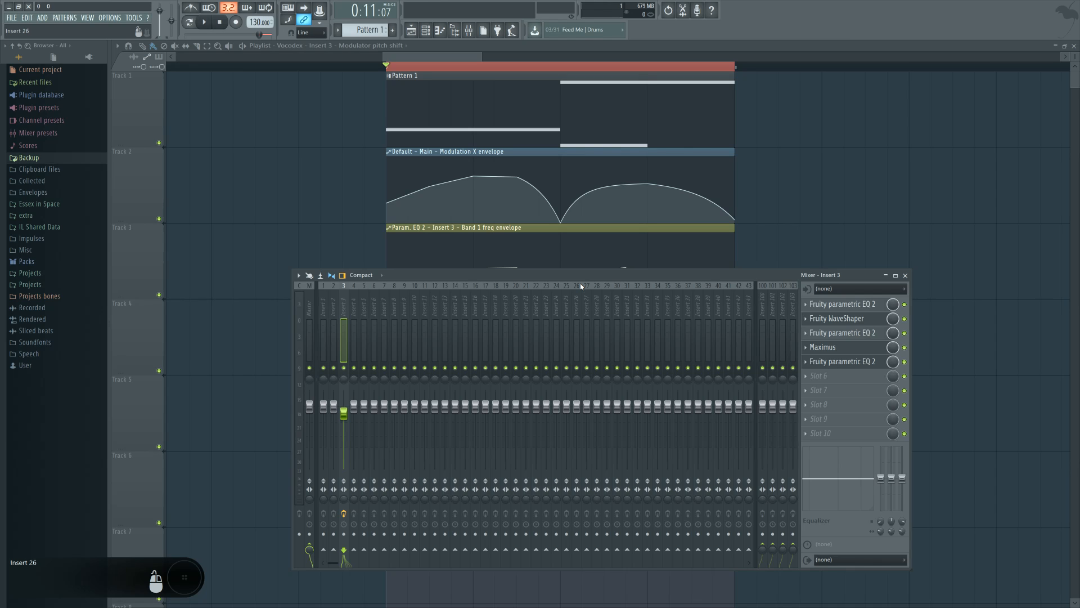
{"action": "key", "text": "space"}
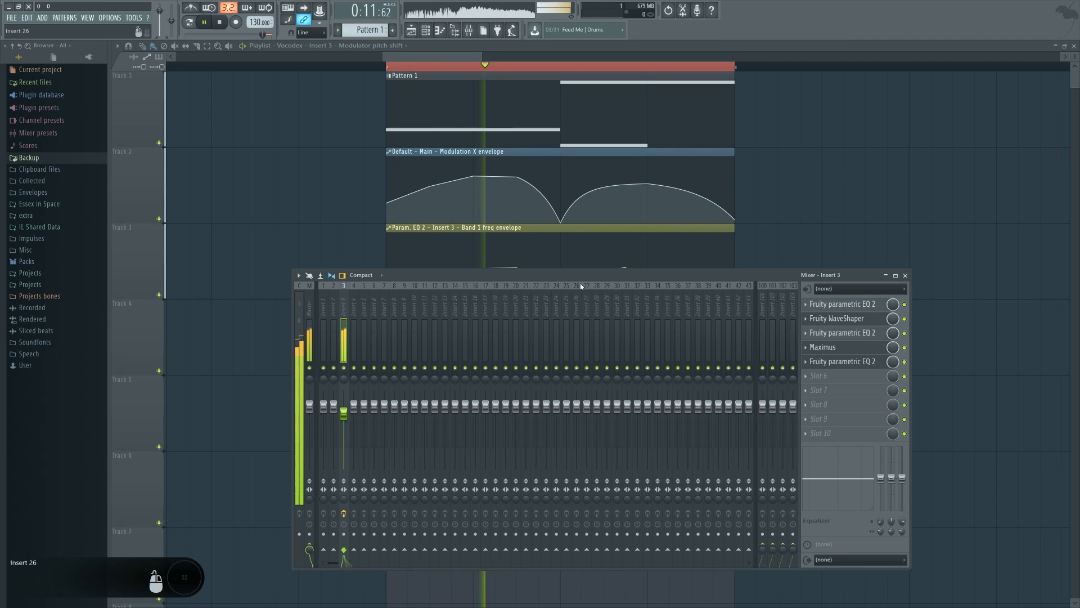
{"action": "key", "text": "space"}
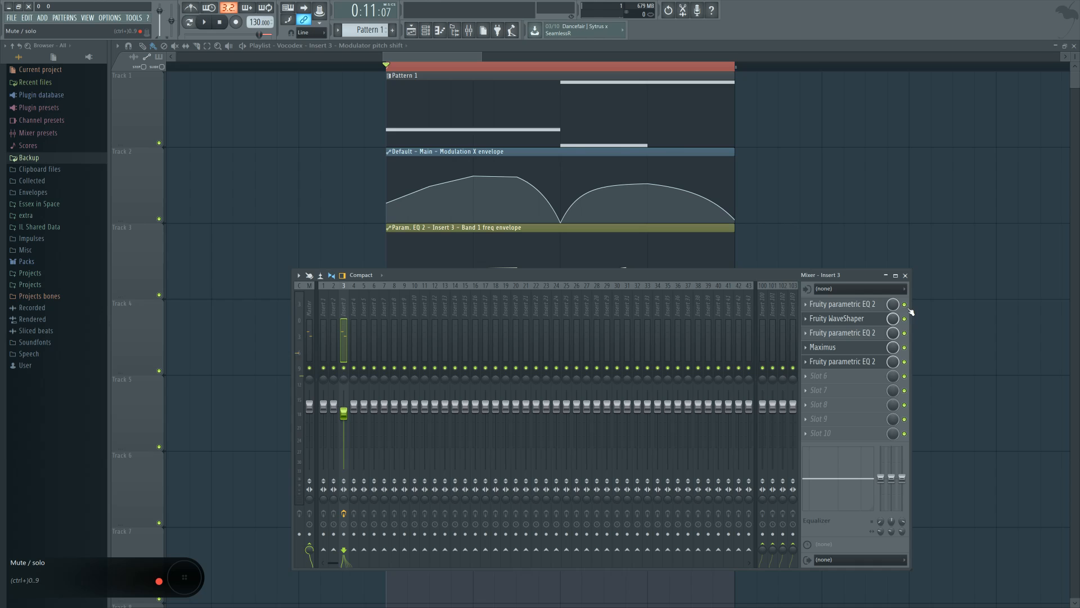
Step: Open the slot 1 Fruity parametric EQ 2 on Insert 3, examine its notch bands, and close it
{"action": "left_click", "coordinate": [844, 303]}
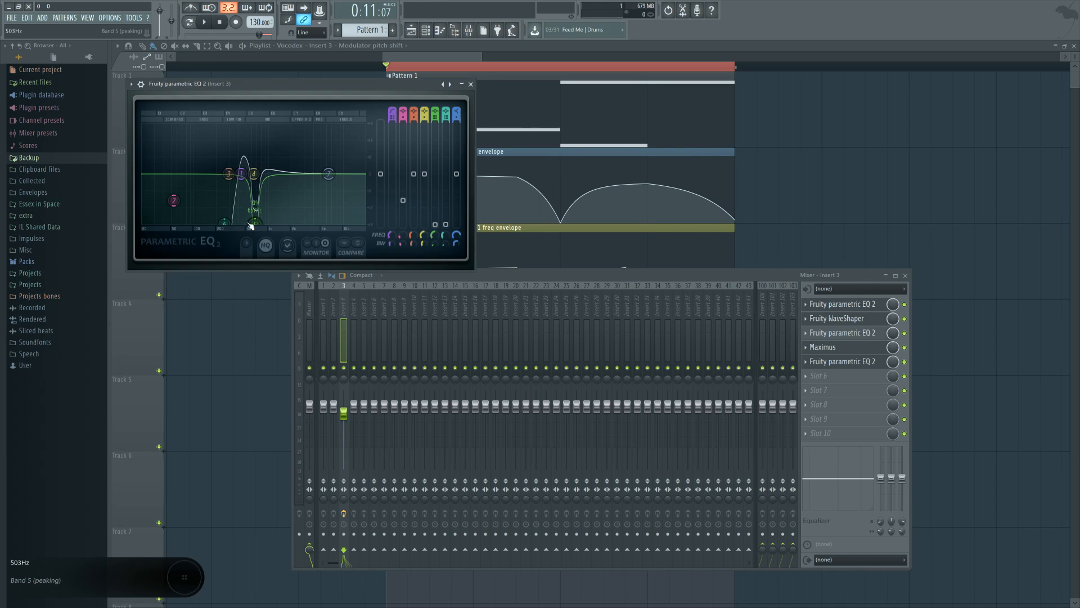
{"action": "left_click_drag", "start_coordinate": [251, 225], "coordinate": [246, 225]}
{"action": "left_click_drag", "start_coordinate": [331, 86], "coordinate": [730, 239]}
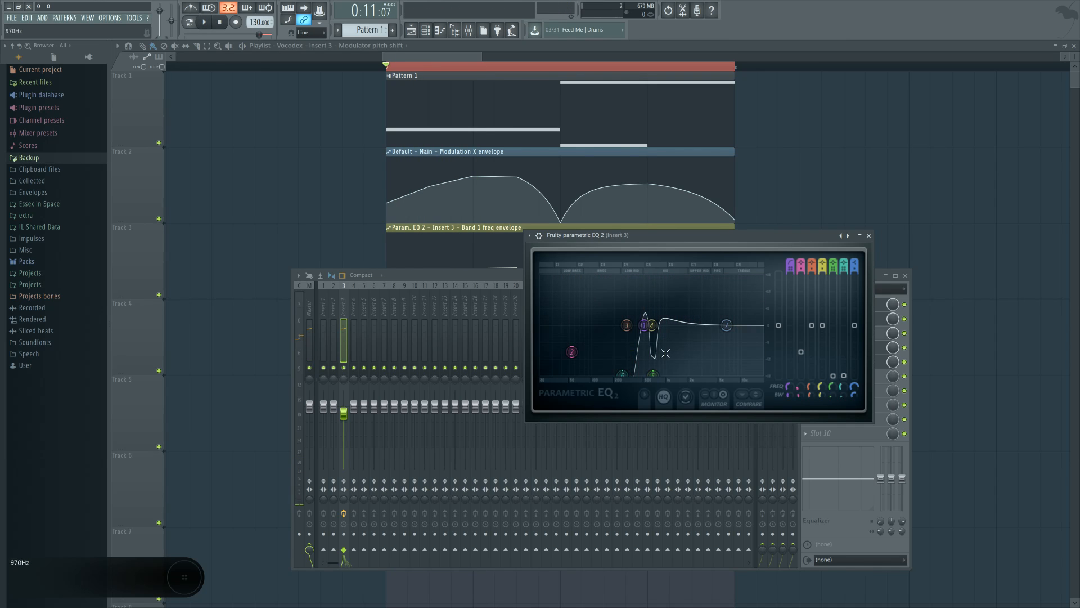
{"action": "left_click", "coordinate": [869, 236]}
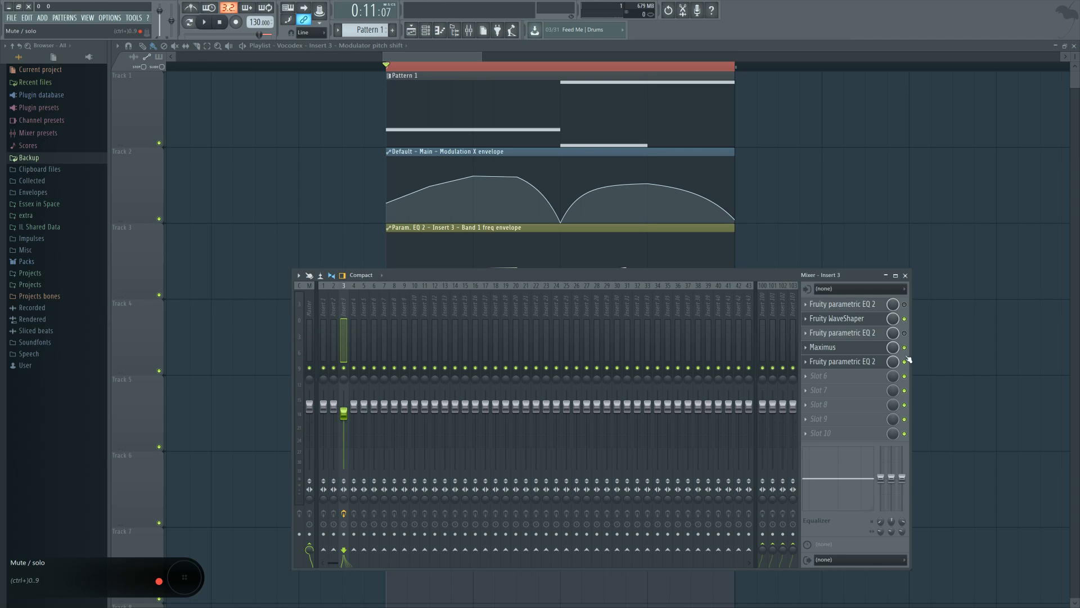
Step: Play the section with all five Insert 3 effects bypassed and show the channel rack
{"action": "key", "text": "space"}
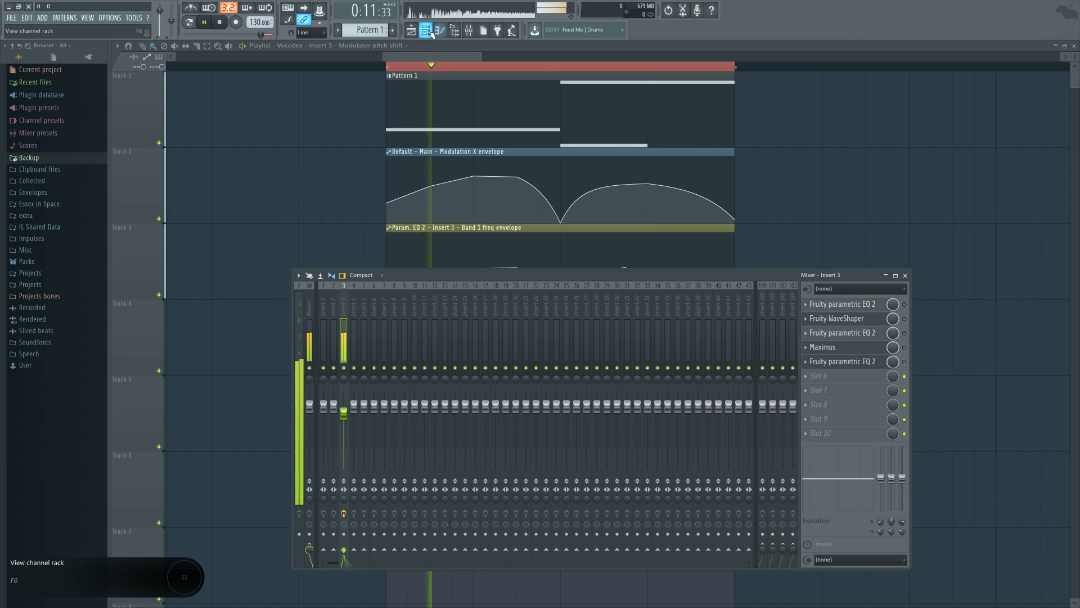
{"action": "left_click", "coordinate": [426, 31]}
{"action": "key", "text": "space"}
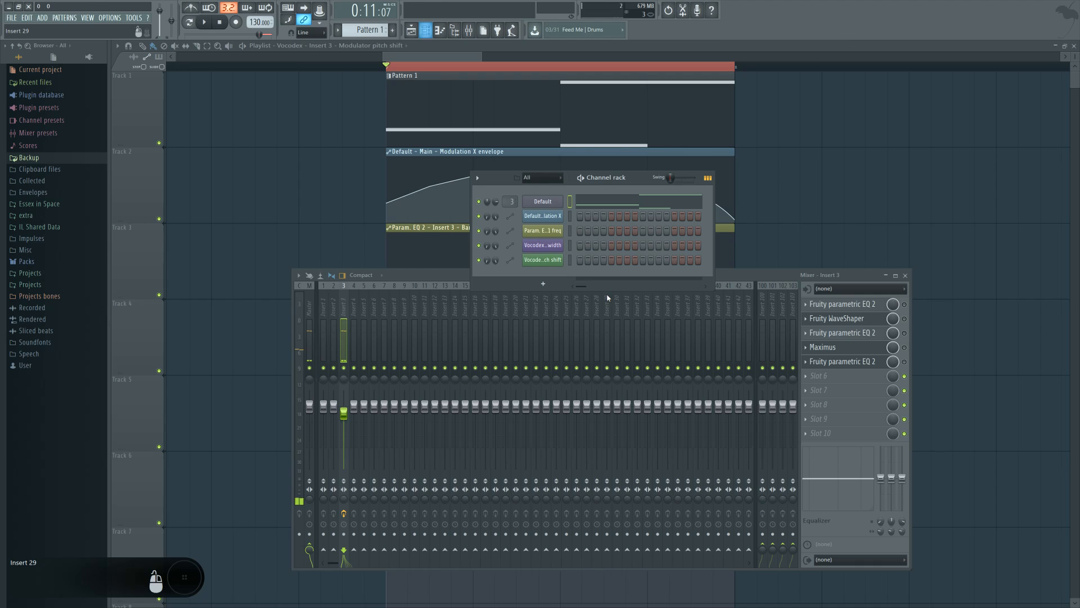
Step: Open the Default channel's Sytrus synth and examine the waveforms and Mod X volume envelopes of operators 1 and 2
{"action": "left_click", "coordinate": [556, 202]}
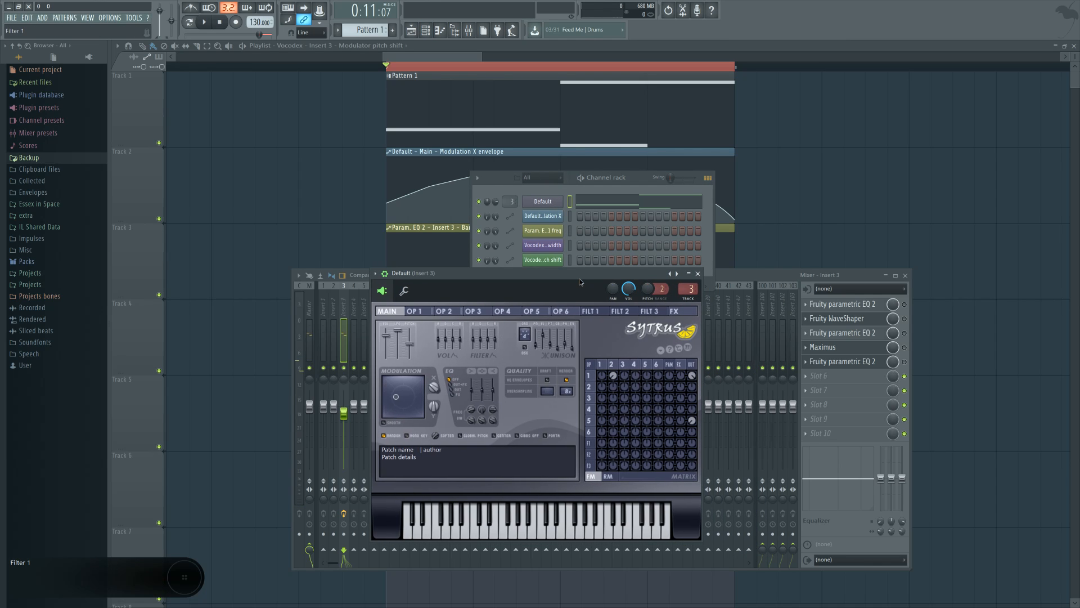
{"action": "left_click_drag", "start_coordinate": [666, 294], "coordinate": [579, 278]}
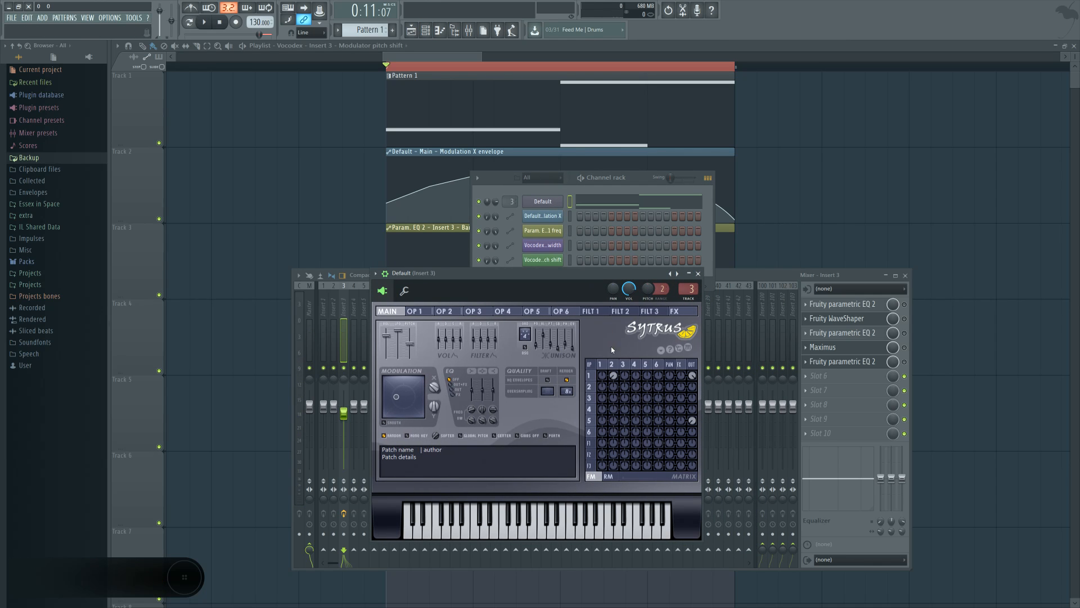
{"action": "left_click", "coordinate": [612, 364]}
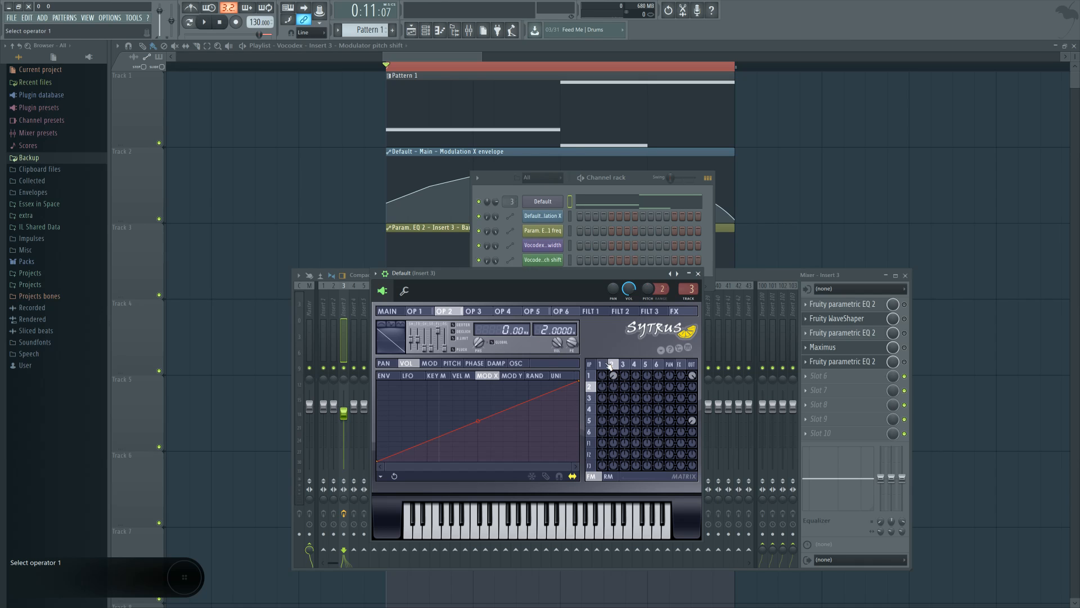
{"action": "left_click", "coordinate": [601, 365]}
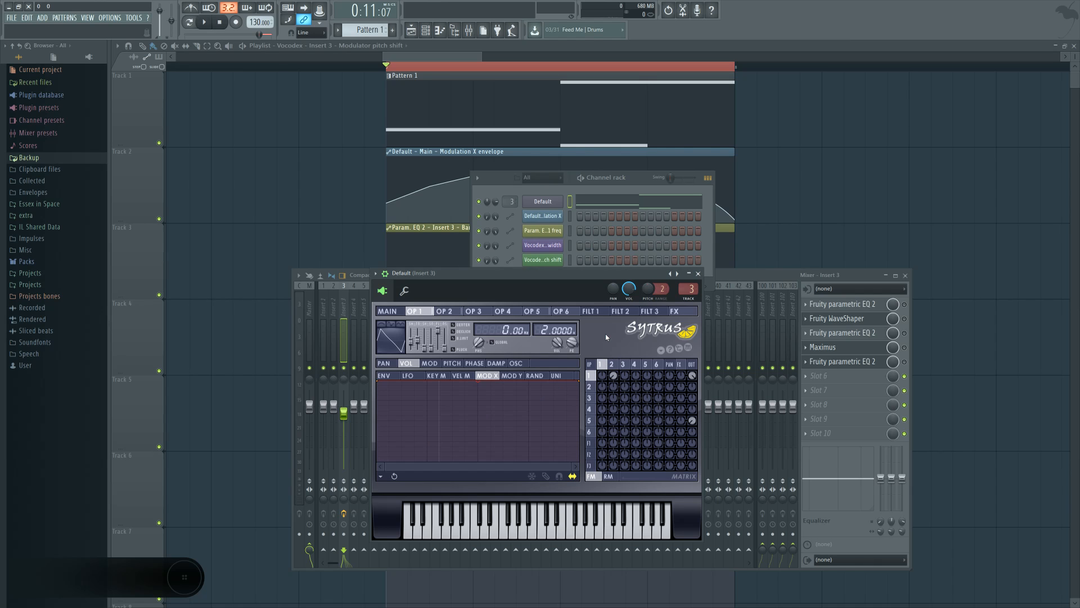
{"action": "left_click", "coordinate": [613, 364]}
{"action": "left_click", "coordinate": [600, 364]}
Step: Compare operator 4's waveform with operators 1 and 2, and return to the Sytrus main page with the modulation controls
{"action": "left_click", "coordinate": [637, 365]}
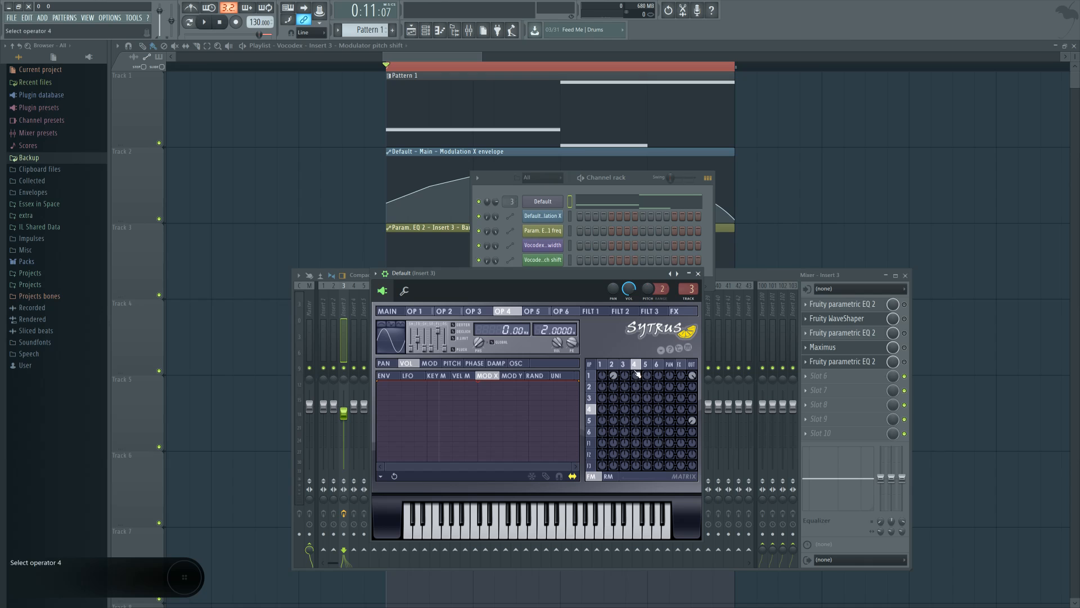
{"action": "left_click_drag", "start_coordinate": [415, 350], "coordinate": [422, 342]}
{"action": "left_click", "coordinate": [613, 364]}
{"action": "left_click", "coordinate": [601, 365]}
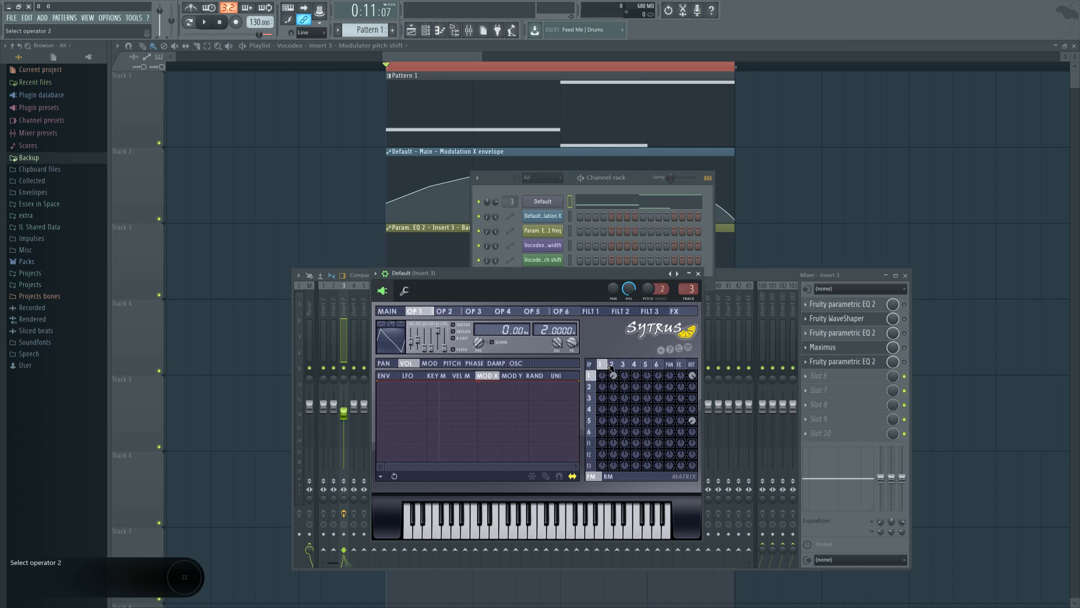
{"action": "left_click", "coordinate": [613, 364]}
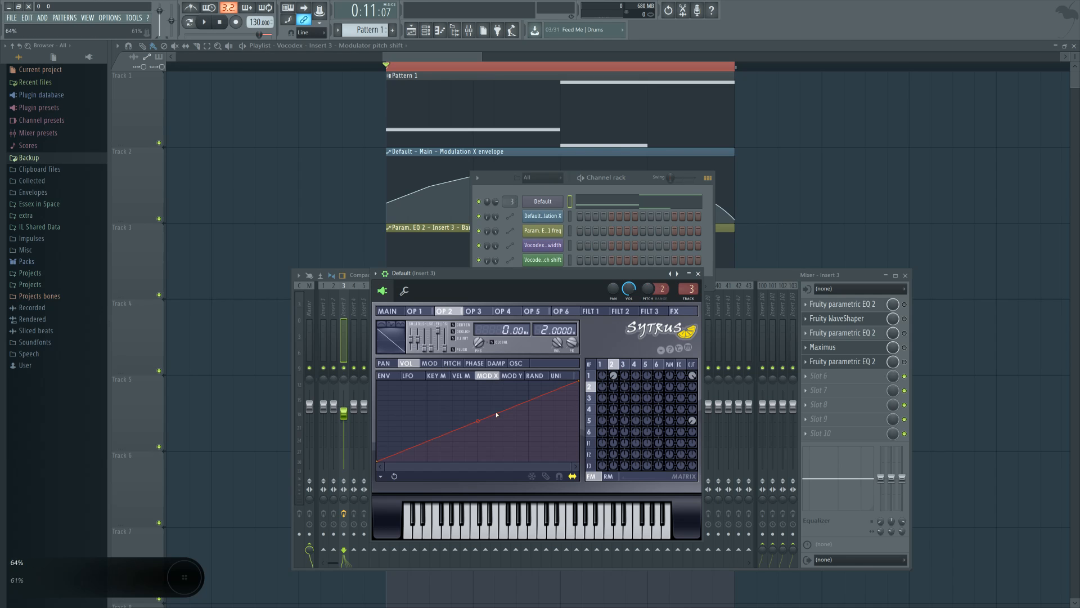
{"action": "left_click", "coordinate": [395, 312]}
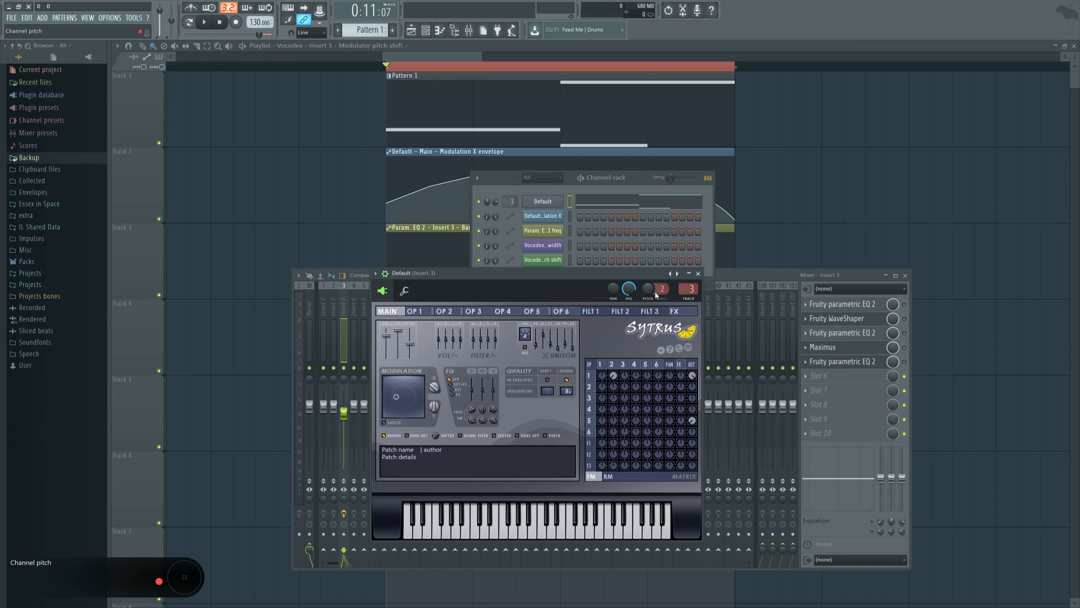
Step: Reposition the slot 1 parametric EQ window over the mixer and play the section with that EQ bypassed
{"action": "left_click", "coordinate": [904, 304]}
{"action": "left_click", "coordinate": [837, 304]}
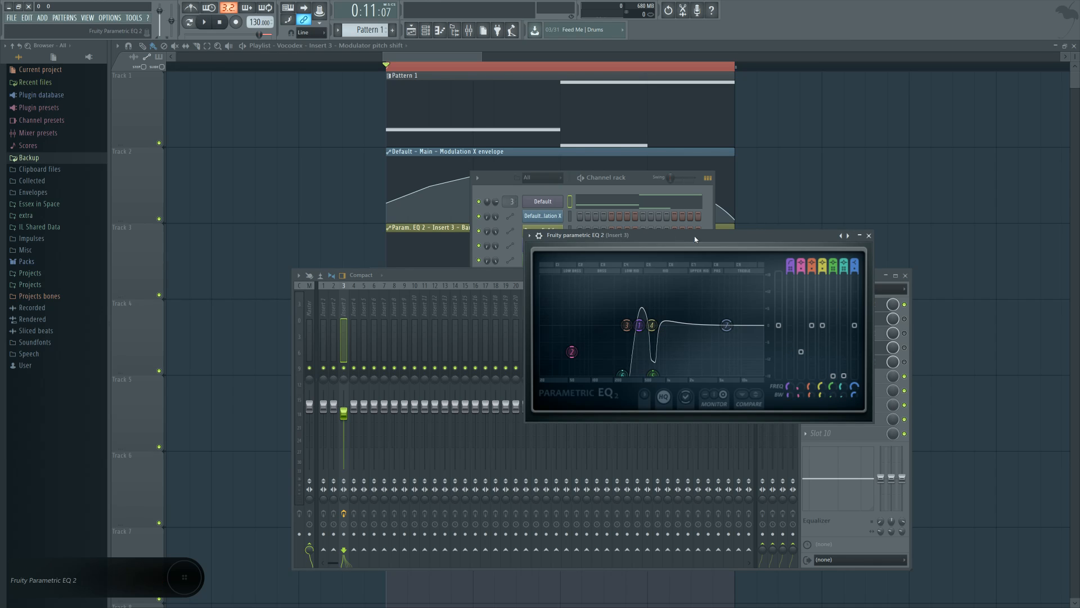
{"action": "left_click_drag", "start_coordinate": [695, 236], "coordinate": [514, 286]}
{"action": "left_click", "coordinate": [904, 305]}
{"action": "left_click", "coordinate": [543, 201]}
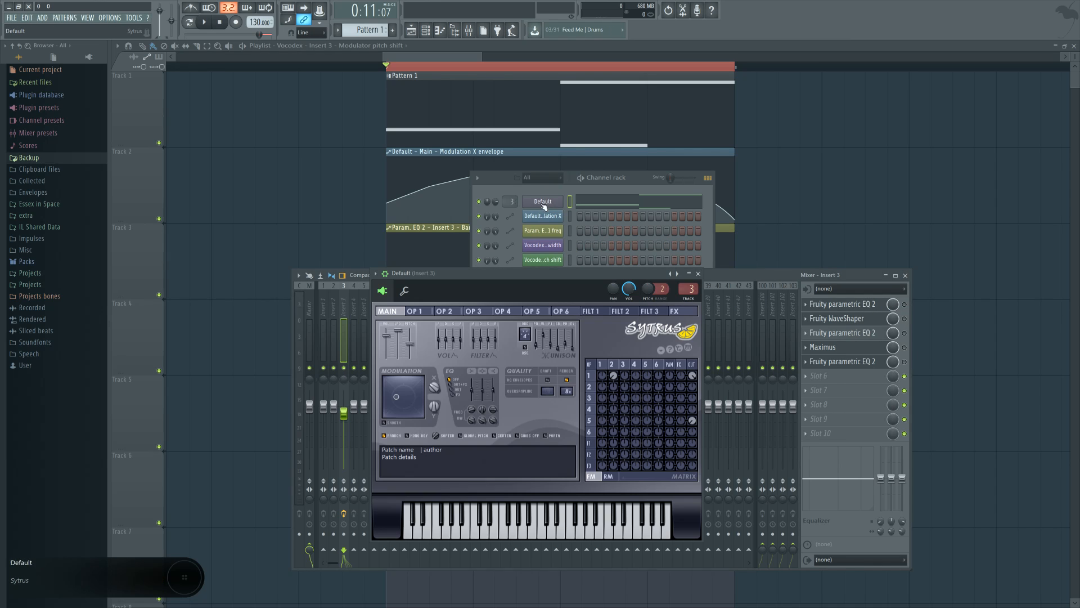
{"action": "left_click", "coordinate": [846, 306]}
{"action": "key", "text": "space"}
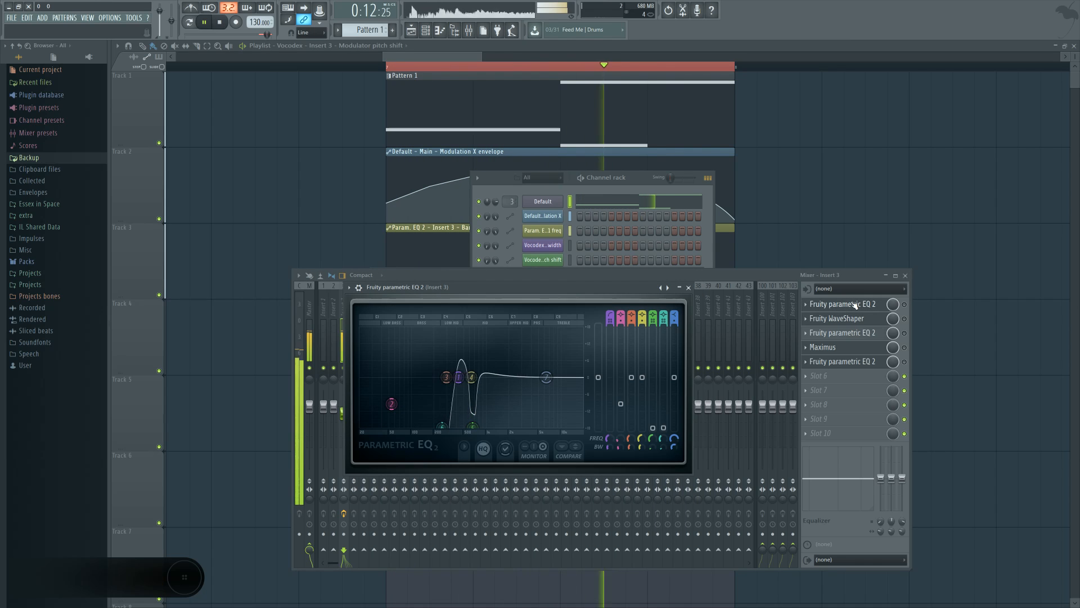
{"action": "key", "text": "space"}
Step: Enable the slot 1 Fruity parametric EQ 2 and play the section while watching its bands move
{"action": "left_click", "coordinate": [904, 304]}
{"action": "key", "text": "space"}
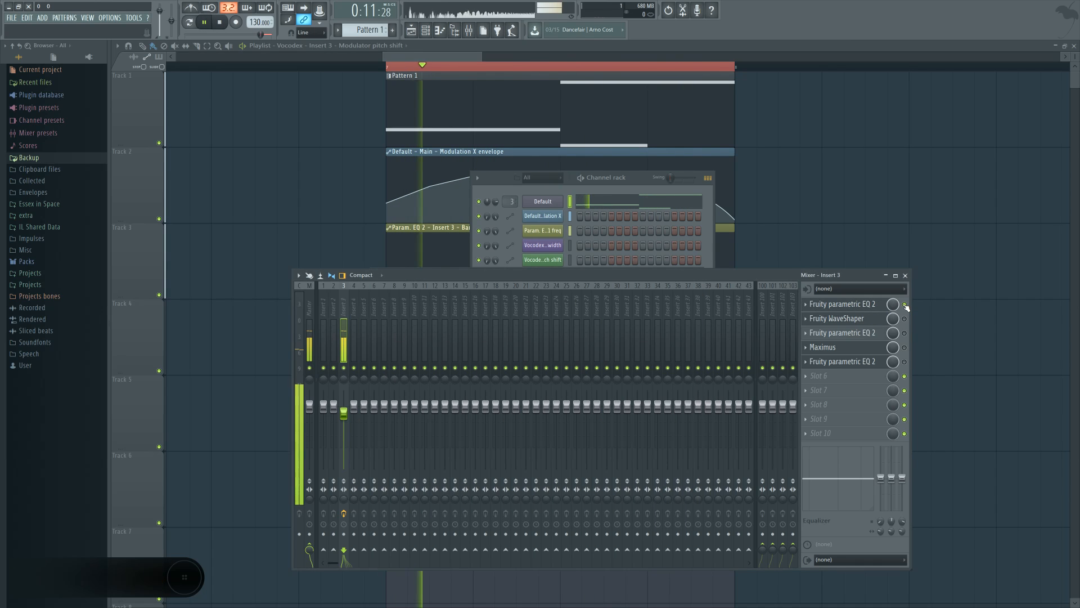
{"action": "left_click", "coordinate": [856, 304]}
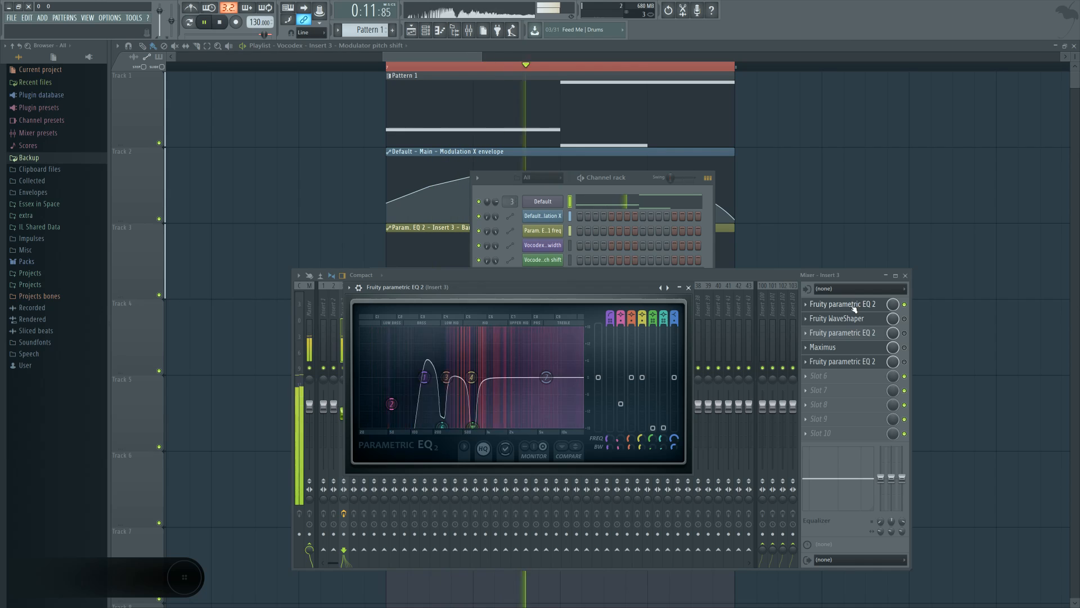
{"action": "key", "text": "space"}
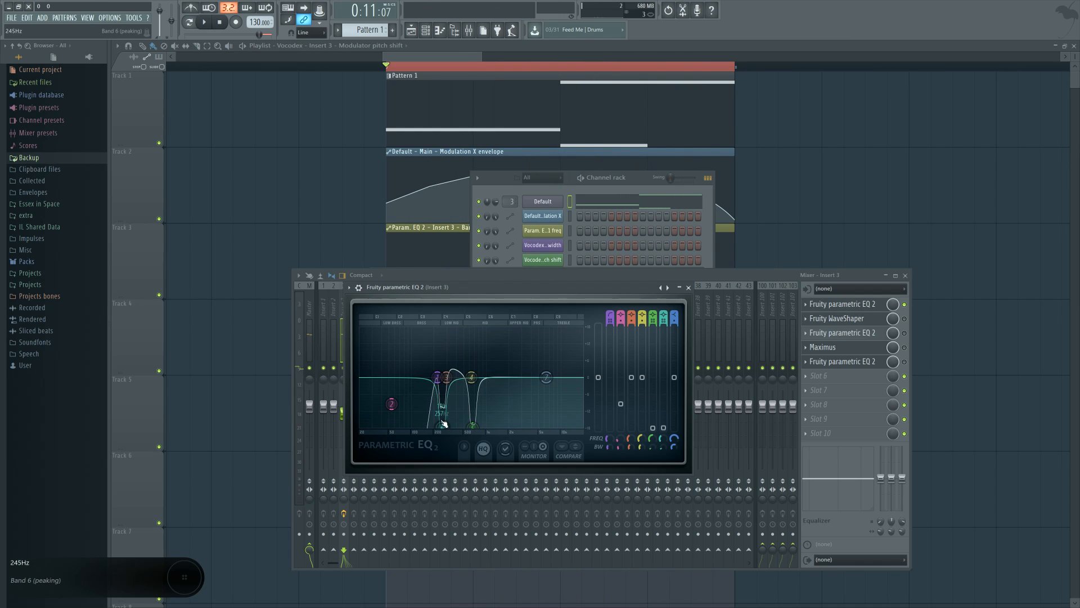
Step: Enable the Fruity WaveShaper in slot 2, close the EQ window, and play the section
{"action": "left_click", "coordinate": [904, 319]}
{"action": "left_click", "coordinate": [688, 287]}
{"action": "key", "text": "space"}
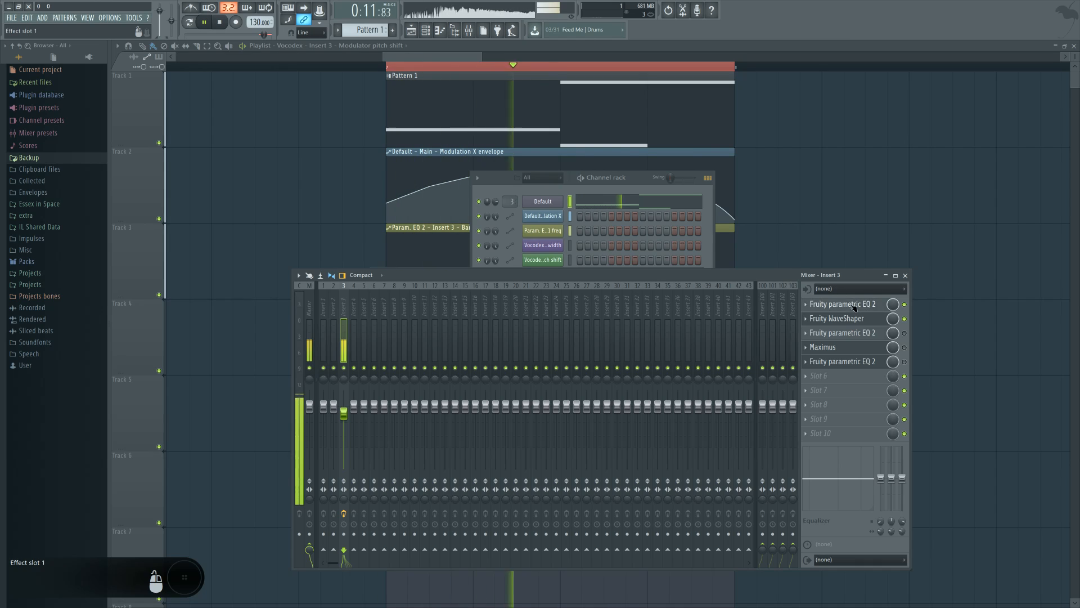
Step: Shift the band 6 notch in the slot 1 parametric EQ and play the section to hear the change
{"action": "left_click", "coordinate": [841, 304]}
{"action": "key", "text": "space"}
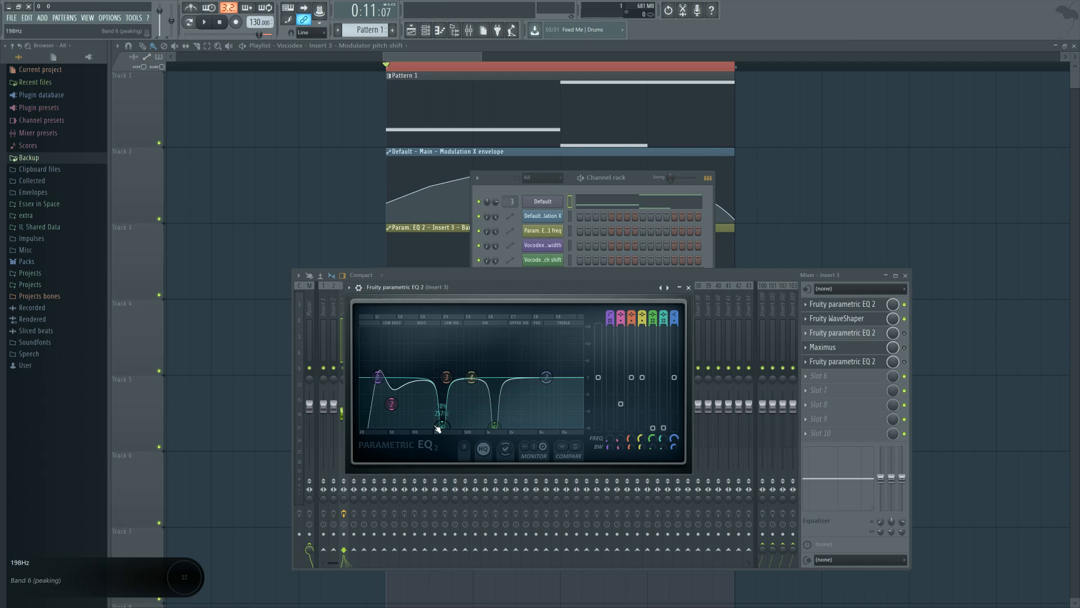
{"action": "mouse_move", "coordinate": [438, 428]}
{"action": "left_mouse_down"}
{"action": "mouse_move", "coordinate": [470, 429]}
{"action": "mouse_move", "coordinate": [431, 427]}
{"action": "mouse_move", "coordinate": [465, 434]}
{"action": "mouse_move", "coordinate": [457, 429]}
{"action": "left_mouse_up"}
{"action": "key", "text": "space"}
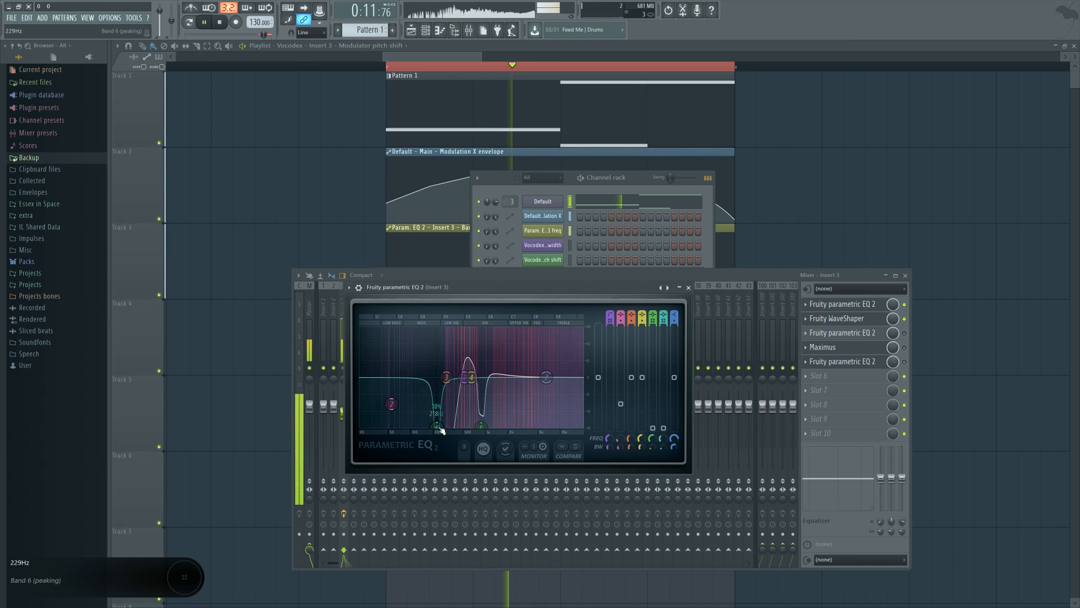
{"action": "key", "text": "space"}
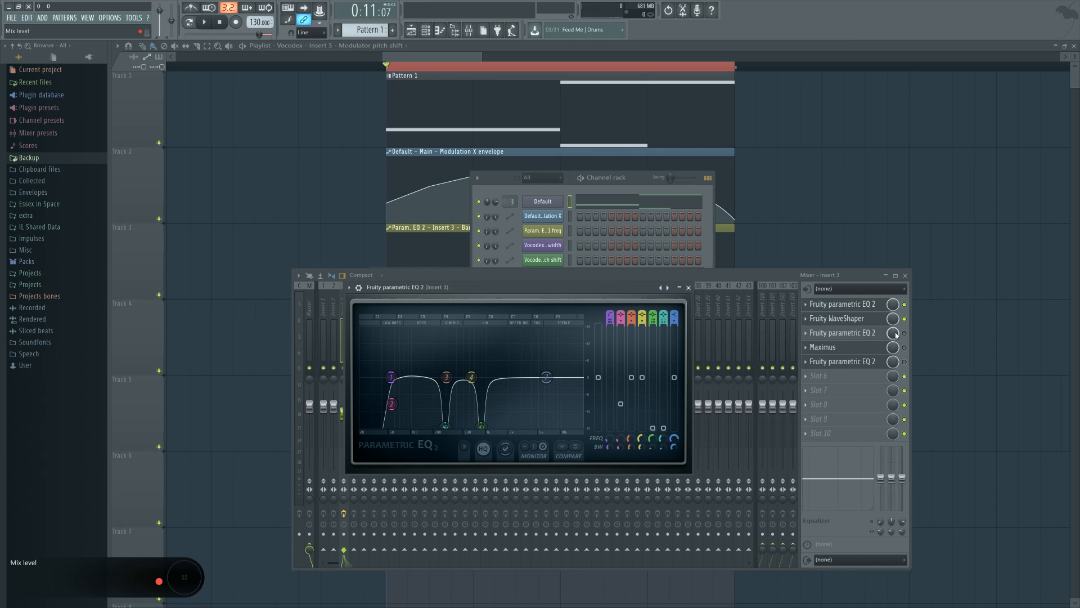
Step: Enable the slot 3 Fruity parametric EQ 2 and play the section with its curve in view
{"action": "left_click", "coordinate": [875, 337]}
{"action": "key", "text": "space"}
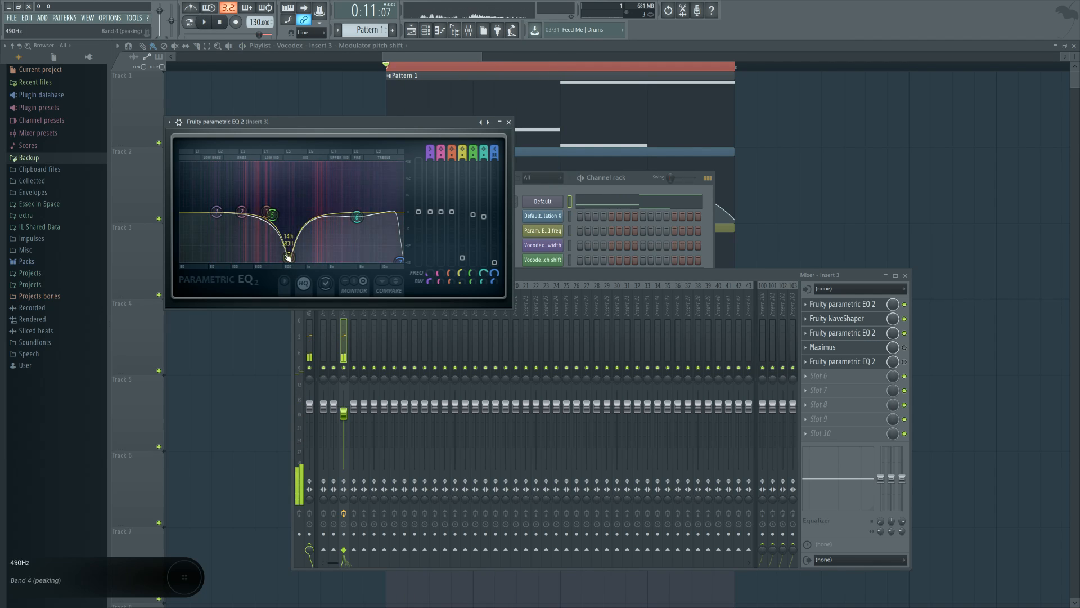
{"action": "key", "text": "space"}
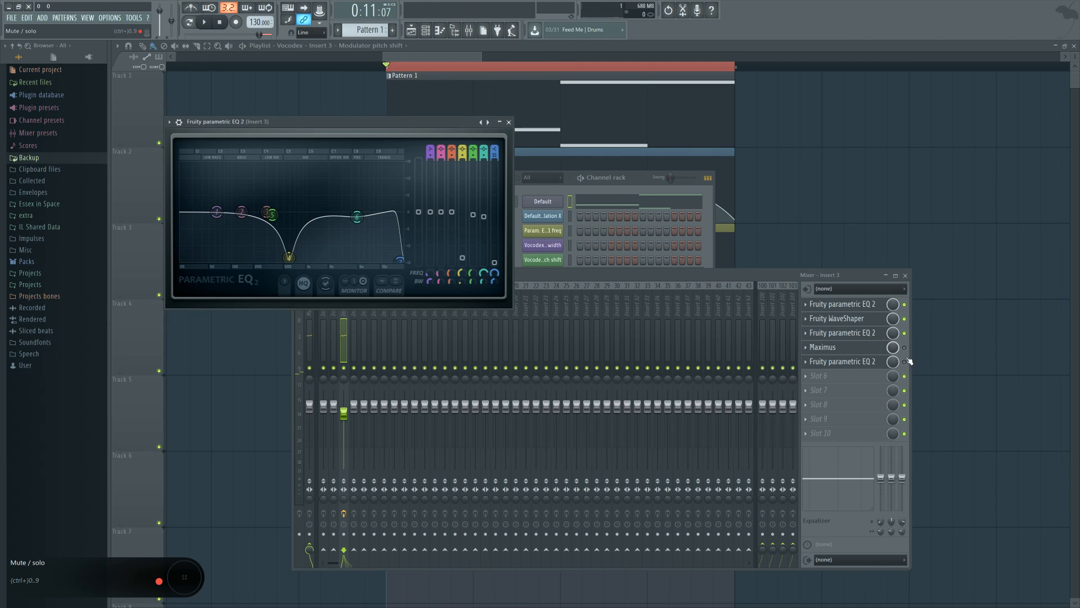
Step: Enable Maximus in slot 4, examine its low band and band split, and play the section with the monitor display shown
{"action": "left_click", "coordinate": [861, 347]}
{"action": "left_click", "coordinate": [325, 432]}
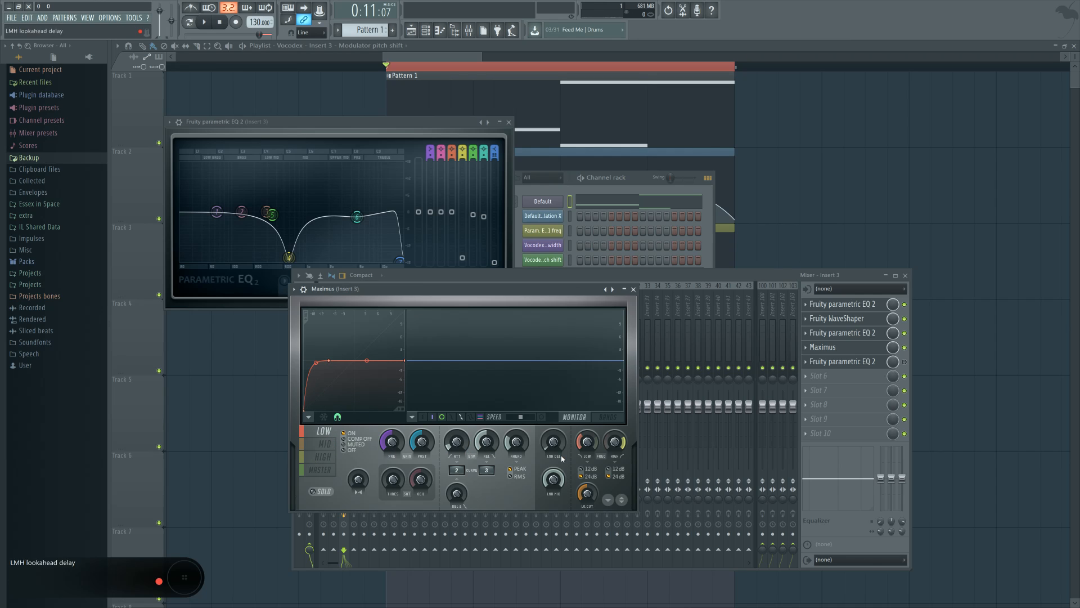
{"action": "left_click", "coordinate": [621, 418]}
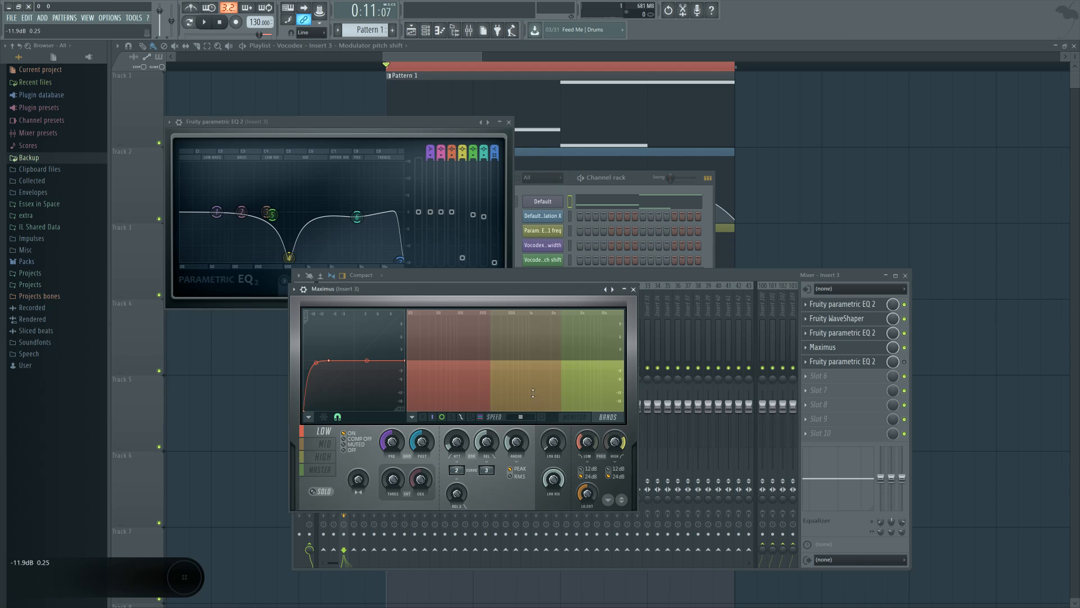
{"action": "key", "text": "space"}
{"action": "left_click", "coordinate": [573, 417]}
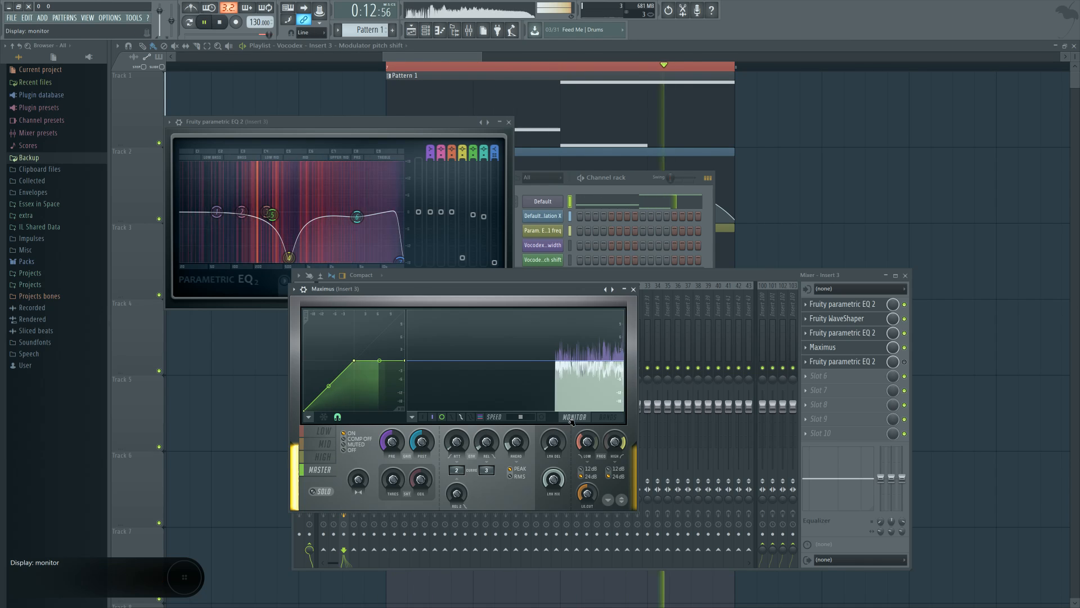
{"action": "key", "text": "space"}
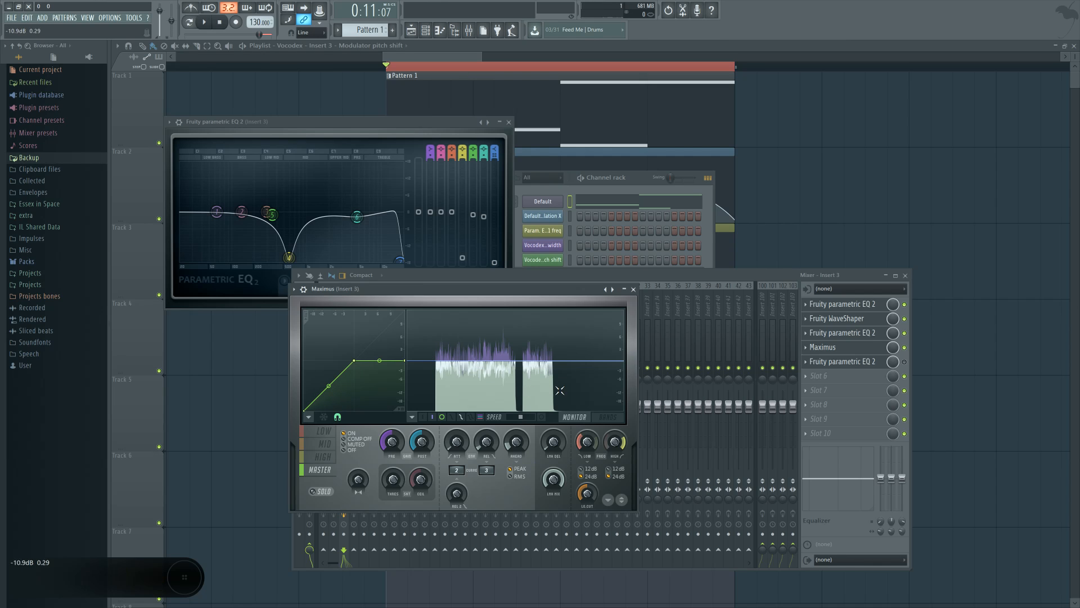
Step: Enable the slot 5 Fruity parametric EQ 2, examine its curve, and close all plugin, mixer and channel rack windows
{"action": "left_click", "coordinate": [879, 362]}
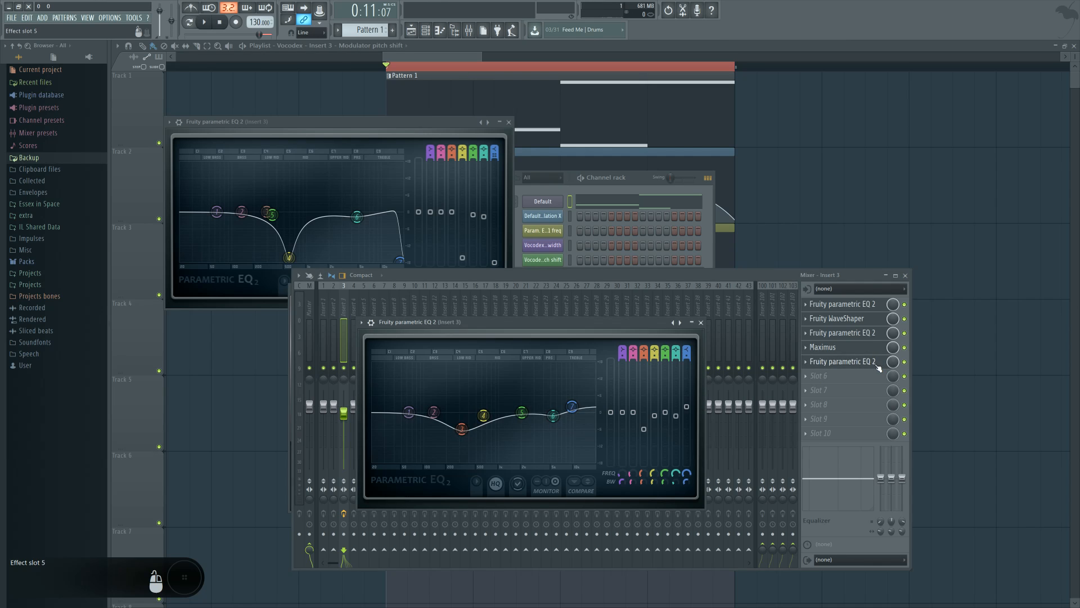
{"action": "left_click", "coordinate": [701, 323]}
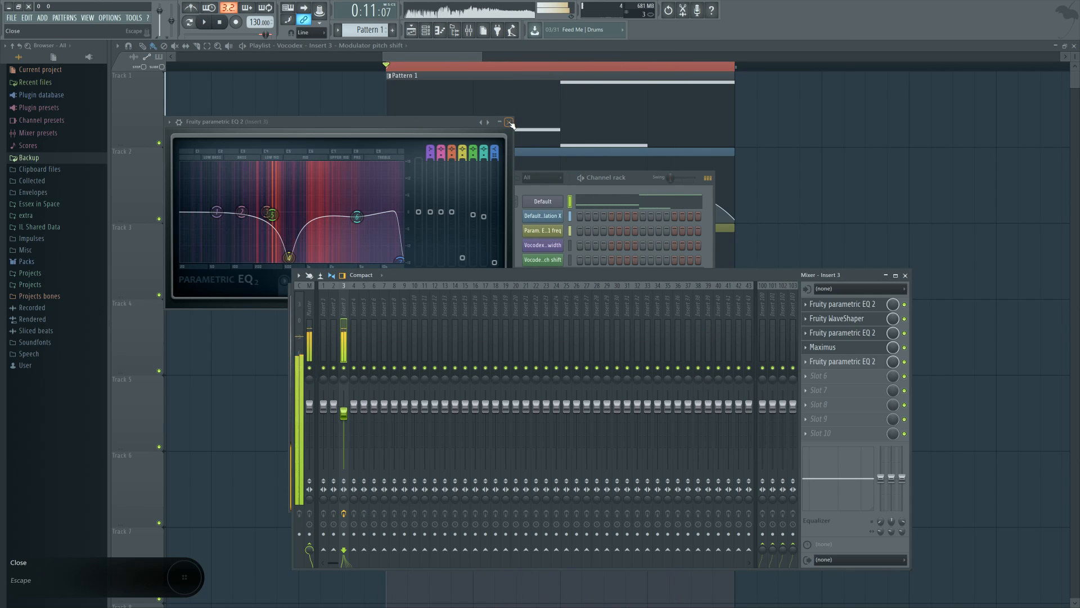
{"action": "left_click", "coordinate": [510, 122]}
{"action": "key", "text": "F12"}
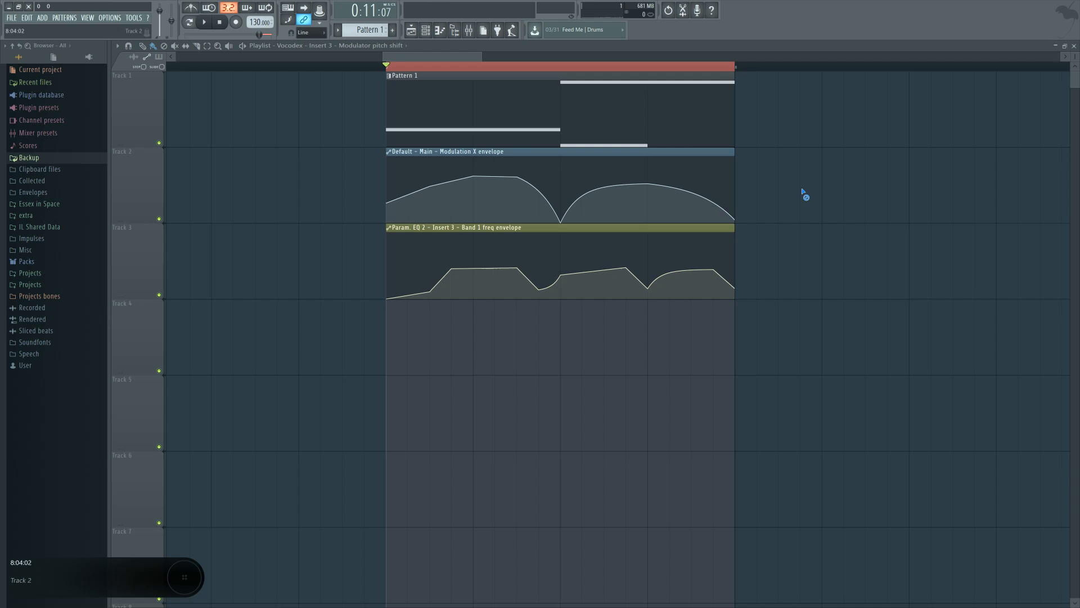
Step: Duplicate the pattern clip and both automation clips directly after the originals
{"action": "scroll", "coordinate": [542, 334], "scroll_direction": "up", "scroll_amount": 2}
{"action": "scroll", "coordinate": [529, 332], "scroll_direction": "down", "scroll_amount": 2}
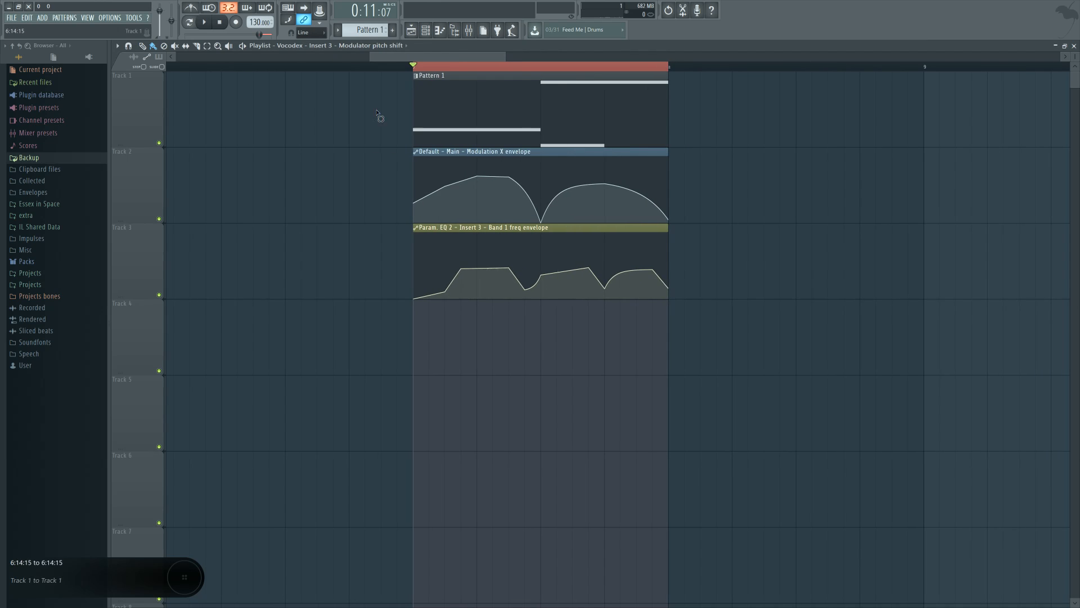
{"action": "key", "text": "ctrl+a"}
{"action": "key", "text": "ctrl+b"}
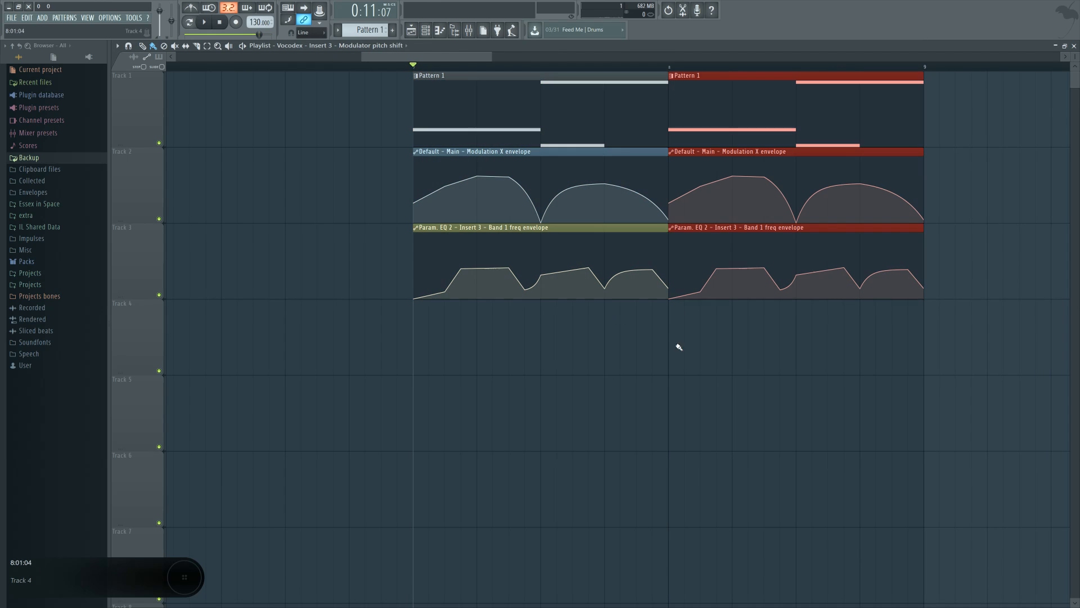
{"action": "key", "text": "ctrl+d"}
Step: Make the duplicated Modulation X and EQ 2 band 1 freq automation clips unique
{"action": "left_click", "coordinate": [591, 149]}
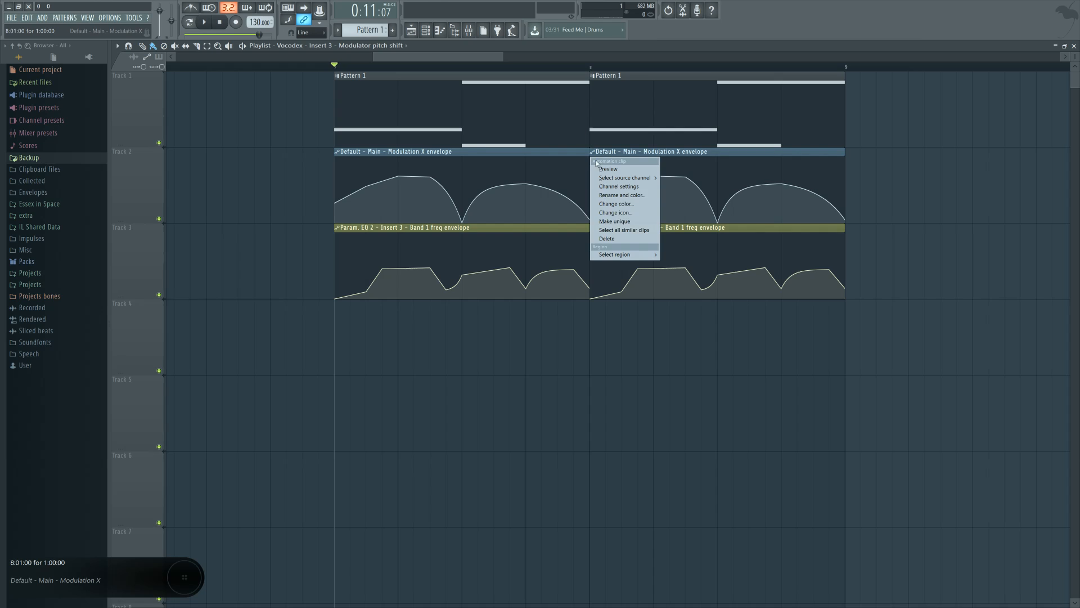
{"action": "left_click", "coordinate": [595, 229]}
{"action": "left_click", "coordinate": [595, 231]}
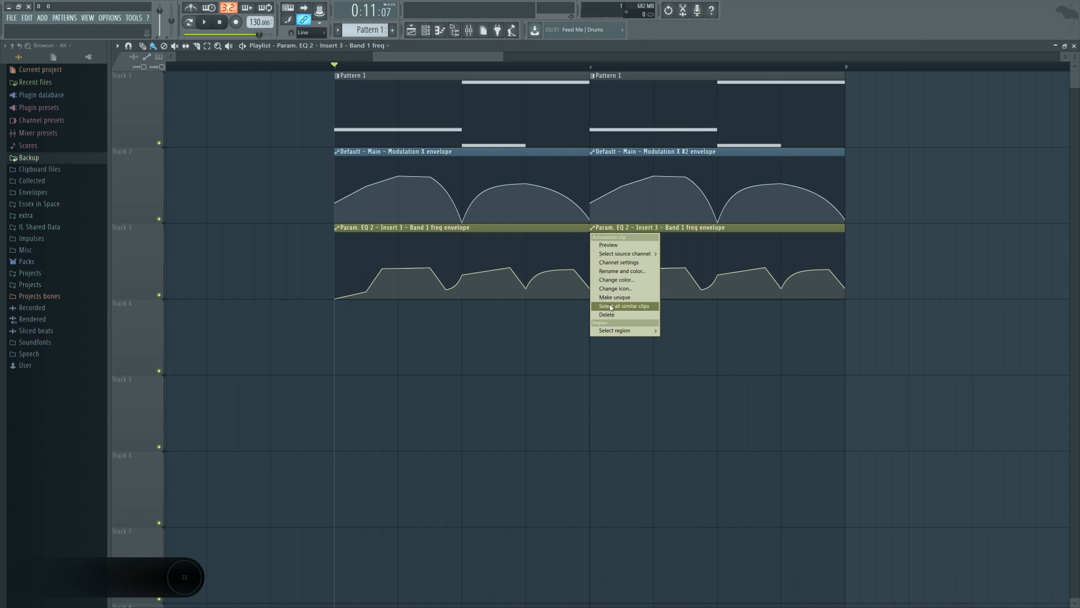
{"action": "left_click", "coordinate": [619, 307]}
Step: Reshape the opening of the band 1 freq #2 envelope into a rise, a dip and an earlier peak, and play it
{"action": "scroll", "coordinate": [684, 349], "scroll_direction": "up", "scroll_amount": 3}
{"action": "scroll", "coordinate": [679, 334], "scroll_direction": "down", "scroll_amount": 1}
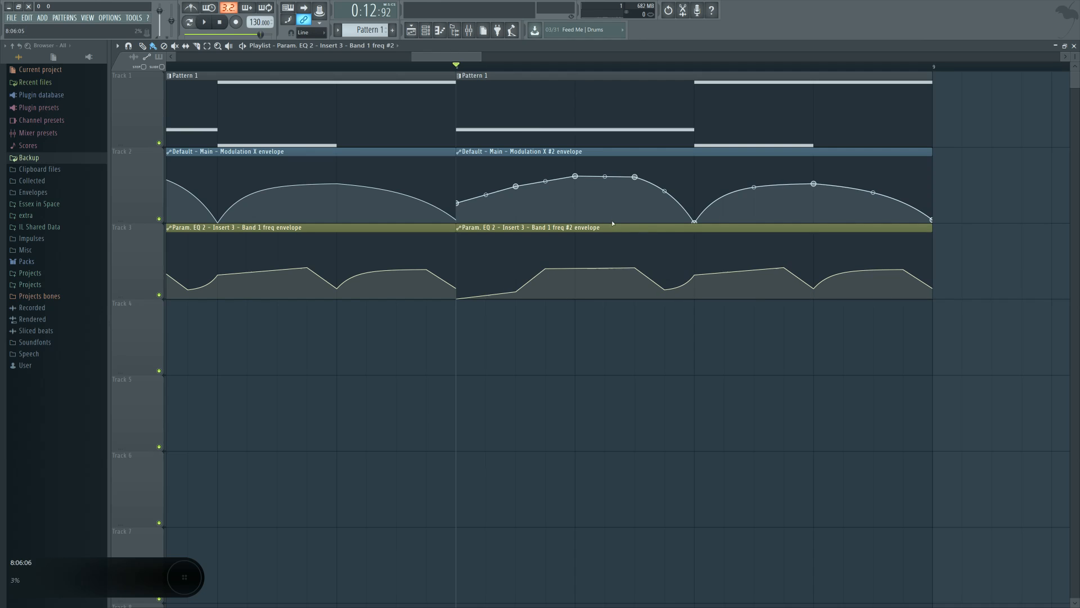
{"action": "key", "text": "space"}
{"action": "left_click_drag", "start_coordinate": [515, 292], "coordinate": [546, 287]}
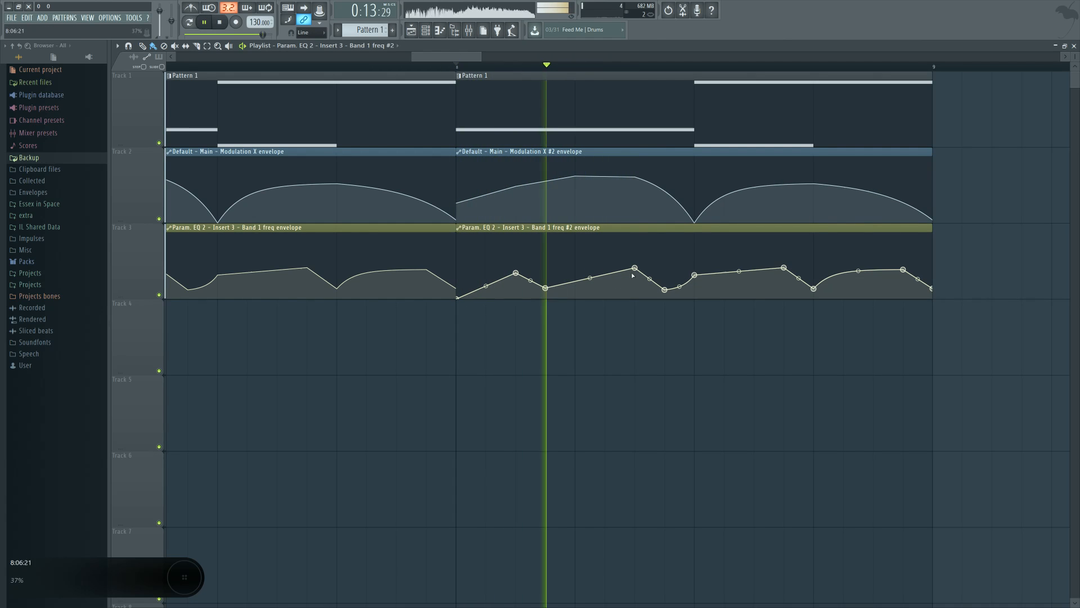
{"action": "left_click_drag", "start_coordinate": [635, 268], "coordinate": [605, 269]}
{"action": "key", "text": "space"}
{"action": "key", "text": "space"}
{"action": "key", "text": "space"}
{"action": "key", "text": "space"}
Step: Raise the first plateau of the Modulation X #2 envelope and lift the dips in the first half of the band 1 freq #2 envelope during playback
{"action": "left_click_drag", "start_coordinate": [575, 176], "coordinate": [635, 165]}
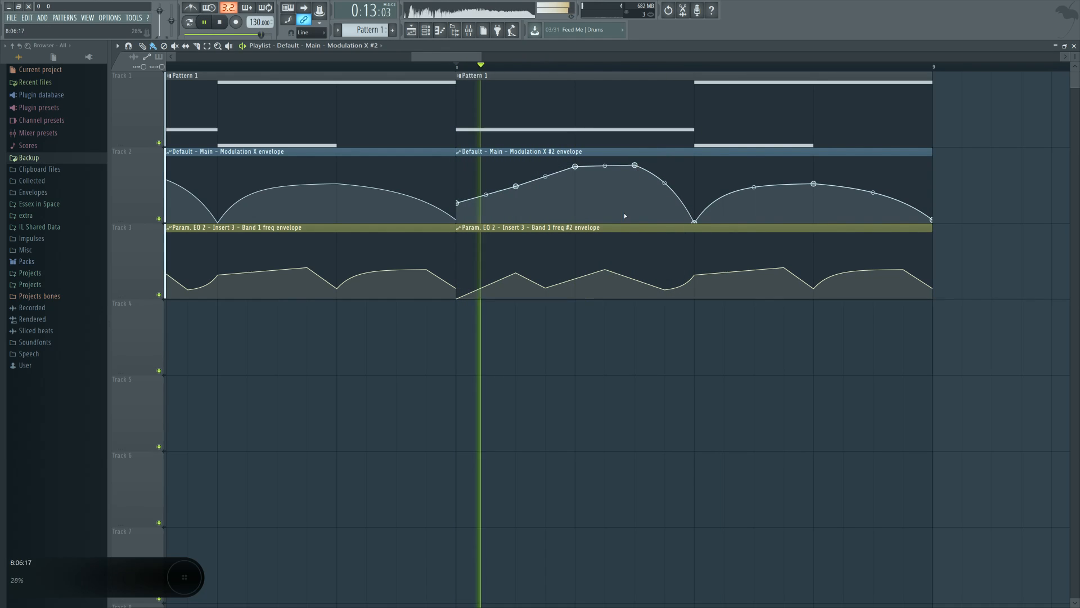
{"action": "left_click_drag", "start_coordinate": [604, 270], "coordinate": [604, 251]}
{"action": "left_click_drag", "start_coordinate": [665, 290], "coordinate": [665, 253]}
{"action": "left_click_drag", "start_coordinate": [605, 251], "coordinate": [665, 265]}
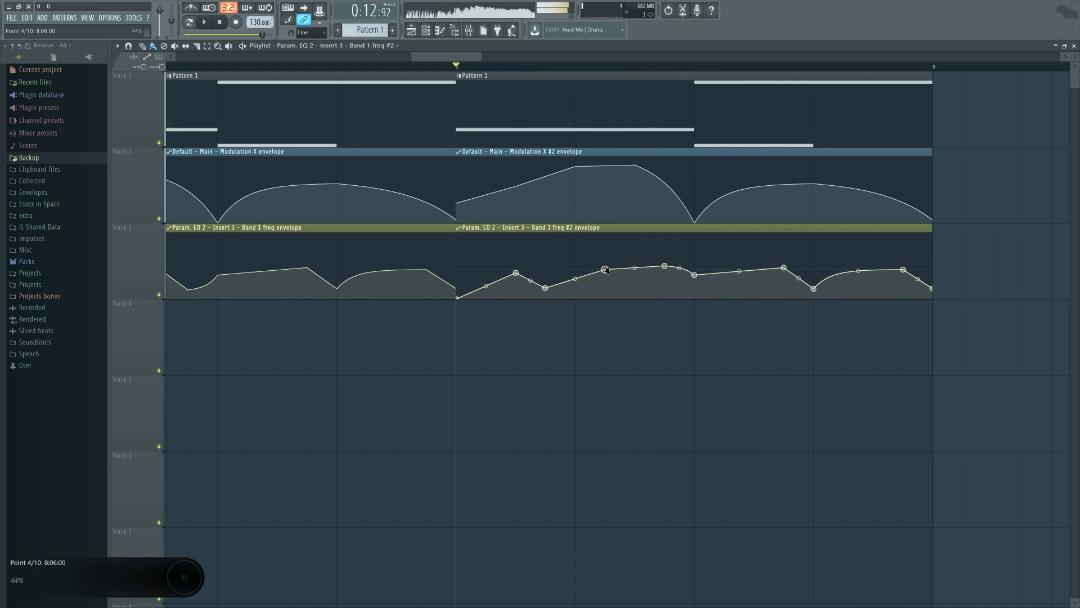
{"action": "left_click_drag", "start_coordinate": [546, 288], "coordinate": [546, 268]}
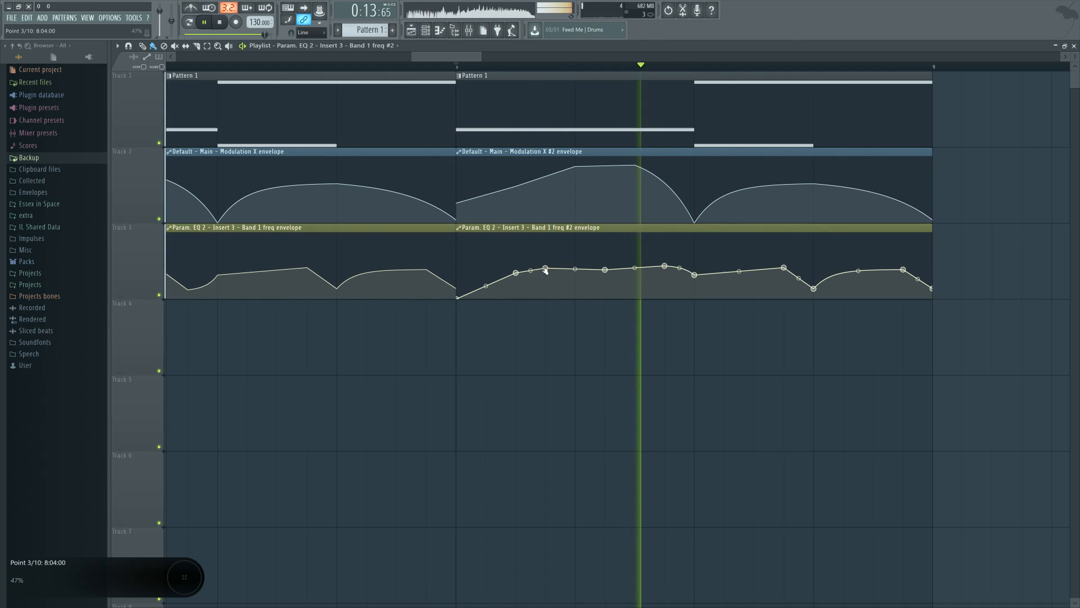
{"action": "key", "text": "space"}
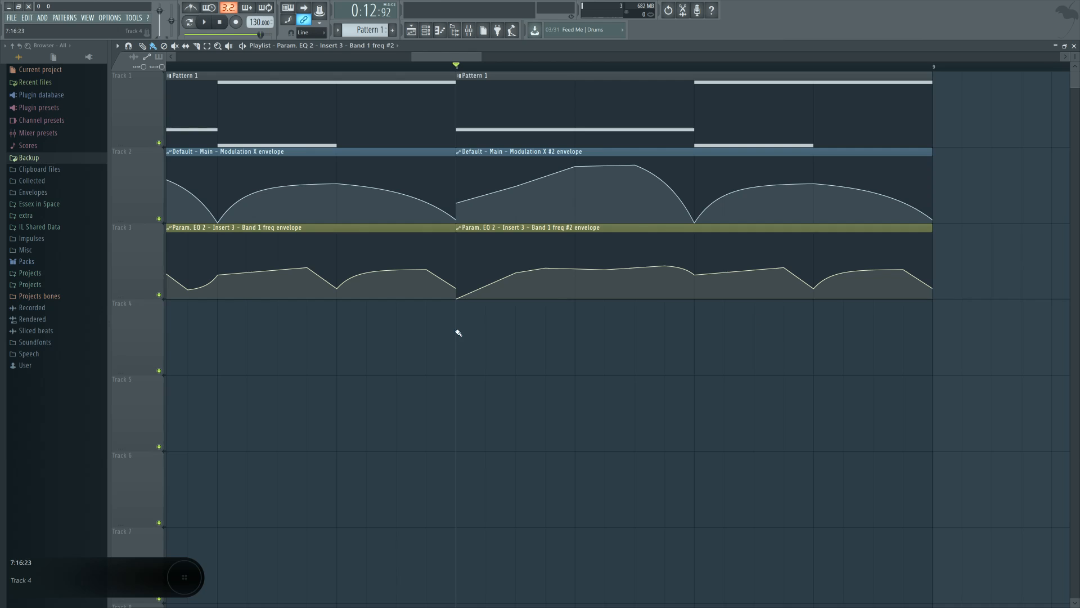
Step: Vary operator 1's waveform shape in the Default channel's Sytrus during playback, ending at about 36%, and close all windows
{"action": "scroll", "coordinate": [490, 333], "scroll_direction": "down", "scroll_amount": 4}
{"action": "key", "text": "F9"}
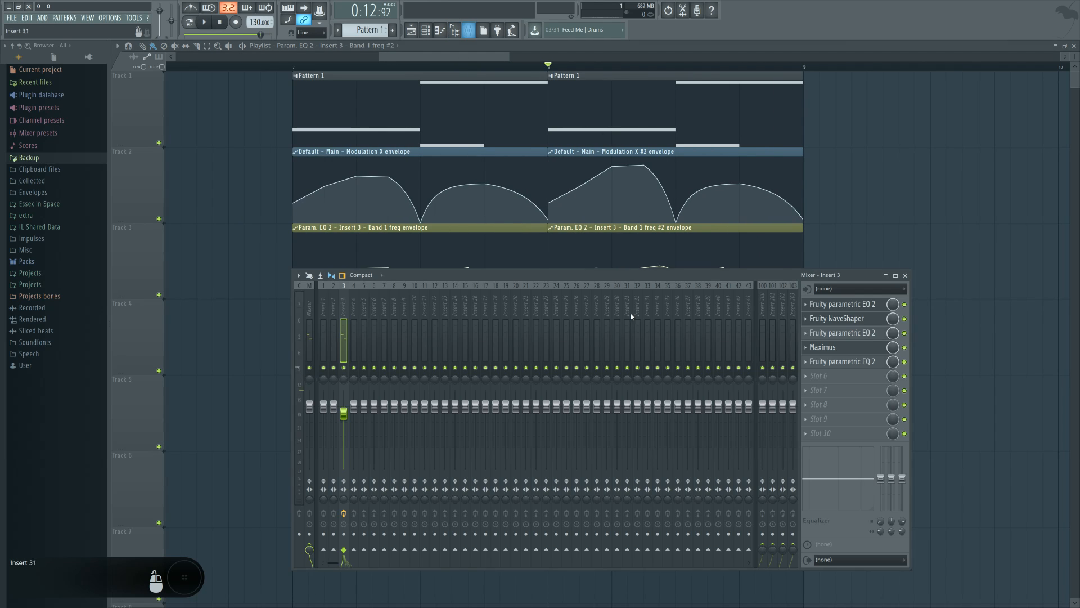
{"action": "left_click", "coordinate": [431, 31]}
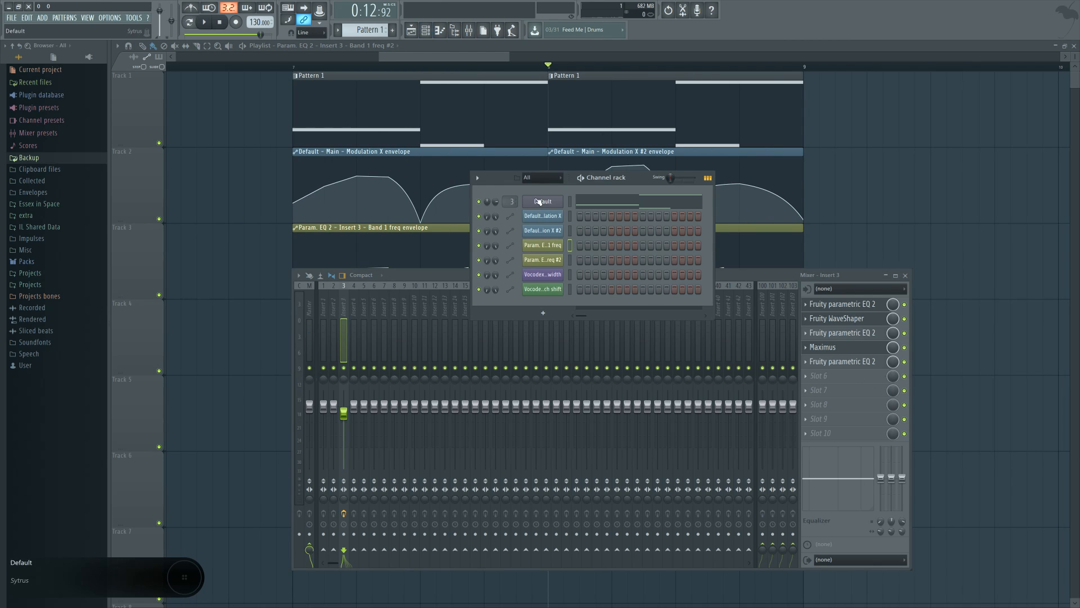
{"action": "left_click", "coordinate": [541, 206]}
{"action": "left_click", "coordinate": [603, 365]}
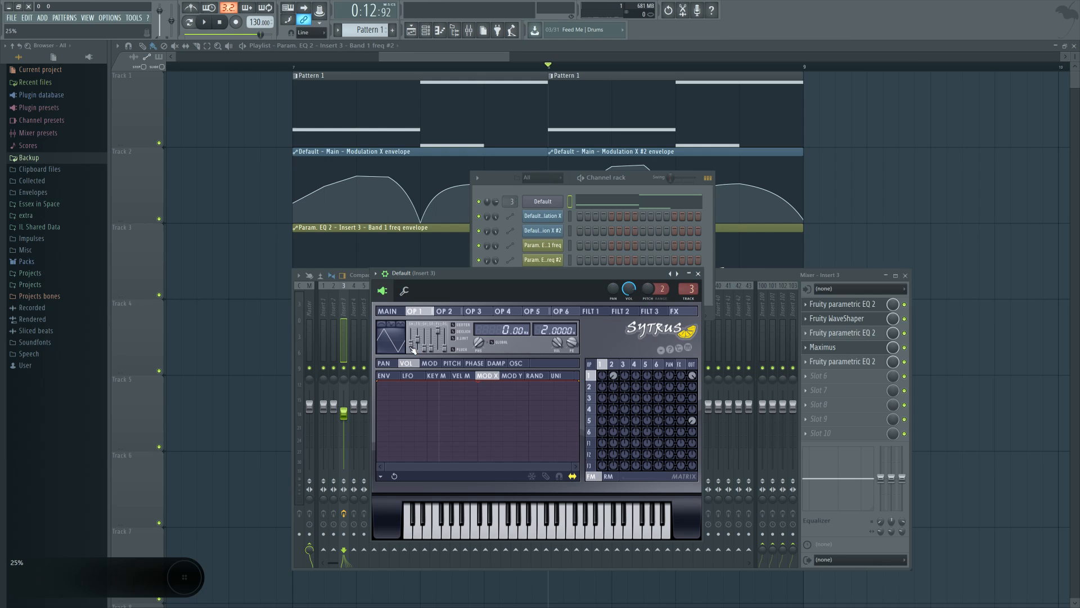
{"action": "key", "text": "space"}
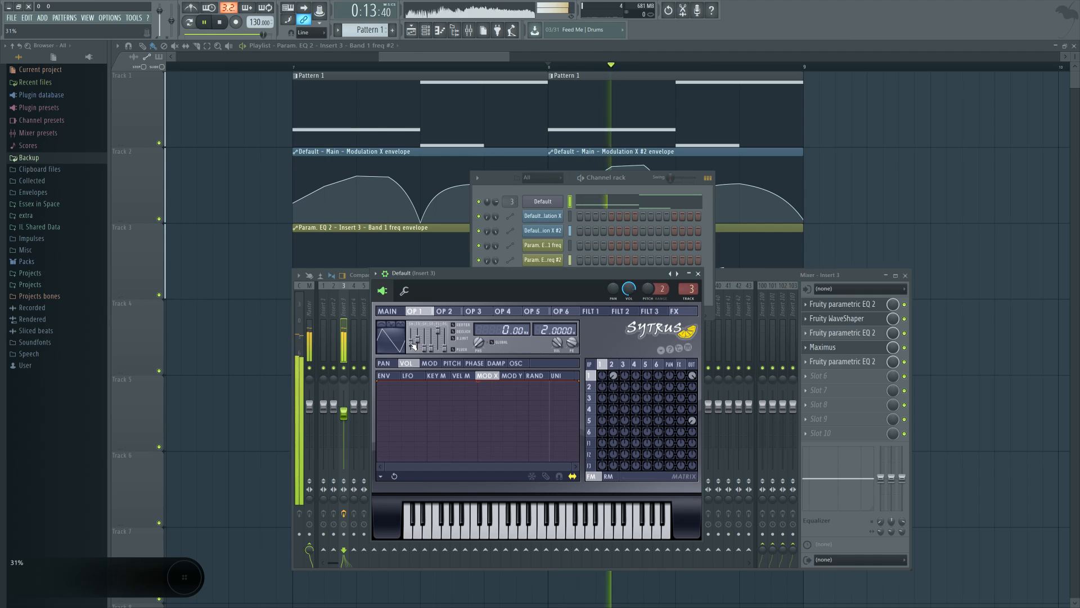
{"action": "left_click_drag", "start_coordinate": [411, 344], "coordinate": [414, 344]}
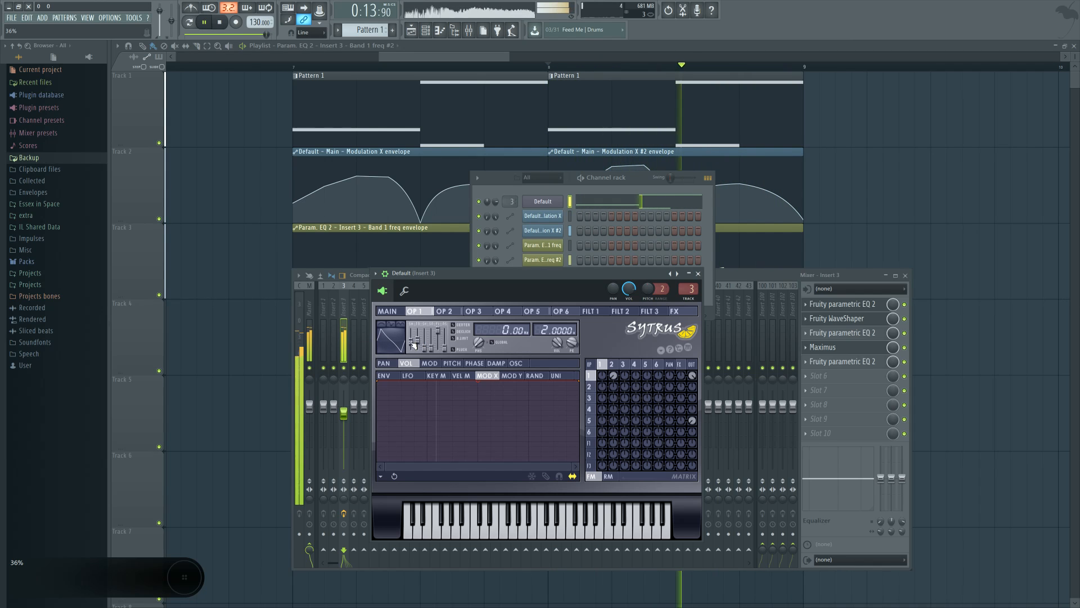
{"action": "key", "text": "F12"}
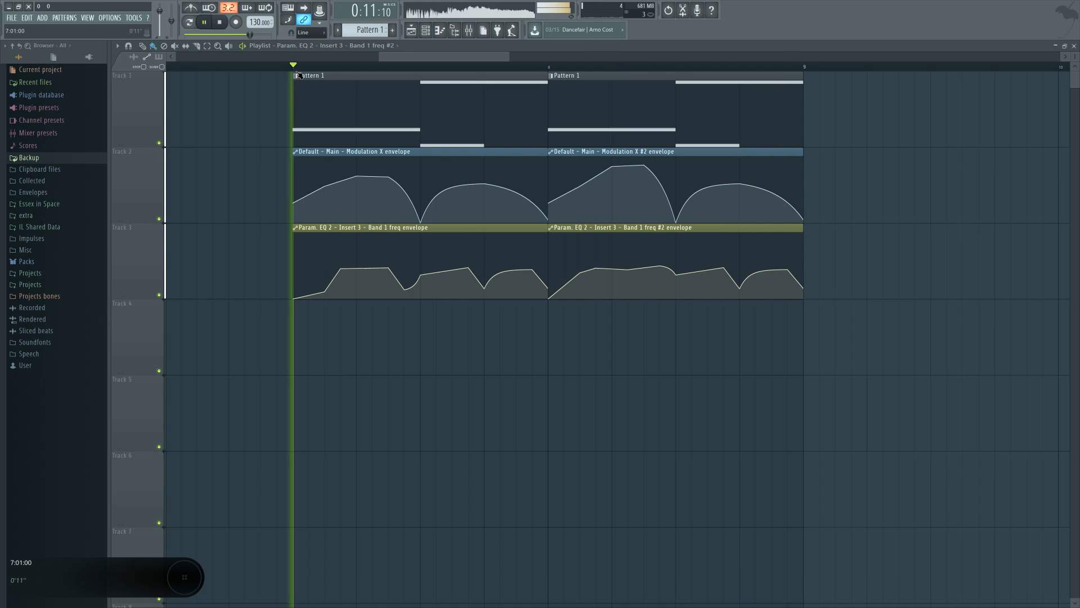
Step: Reopen the mixer, channel rack and Sytrus, and audition operator 2 with different waveform shapes during playback
{"action": "left_click", "coordinate": [468, 30]}
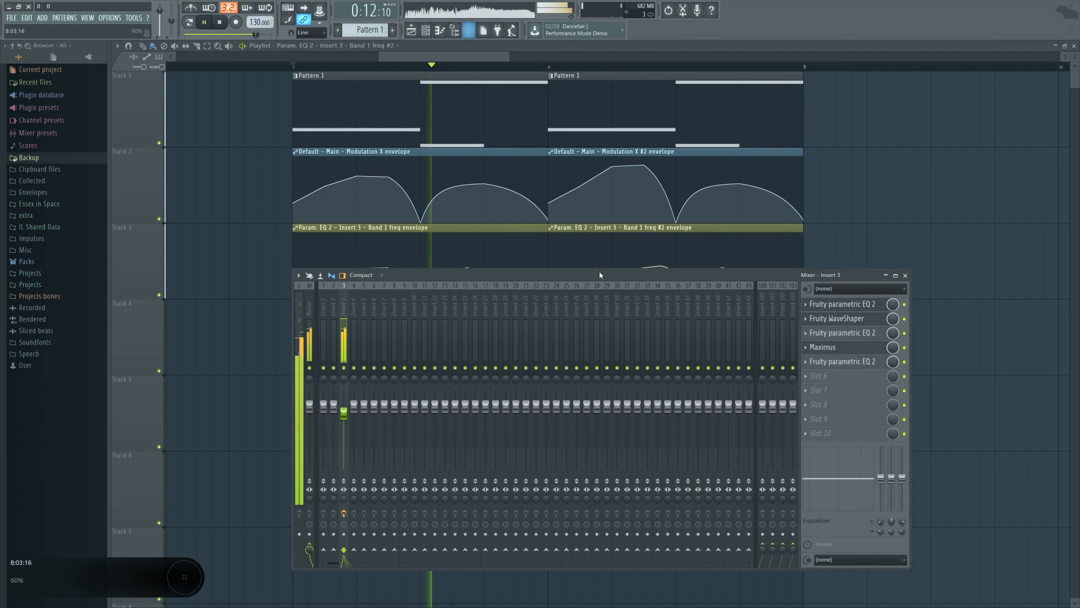
{"action": "left_click", "coordinate": [424, 34]}
{"action": "left_click", "coordinate": [548, 202]}
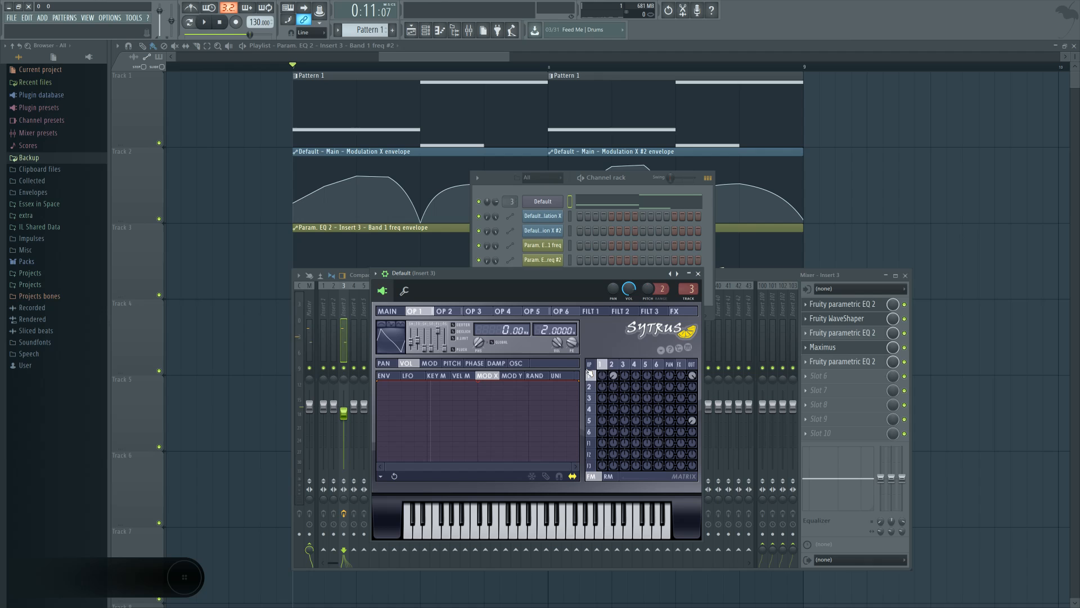
{"action": "left_click", "coordinate": [614, 364]}
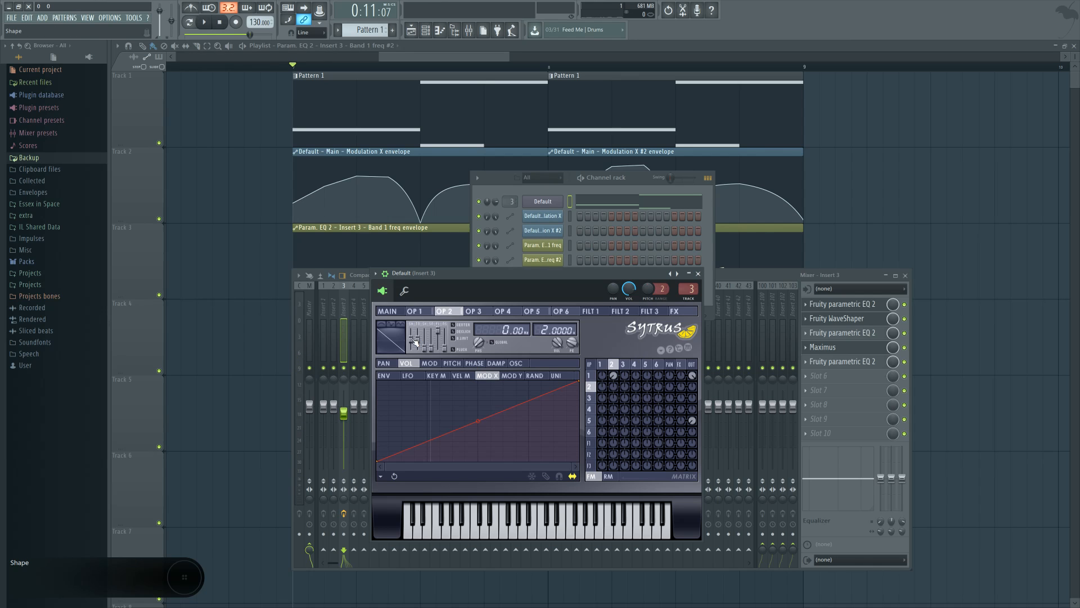
{"action": "key", "text": "space"}
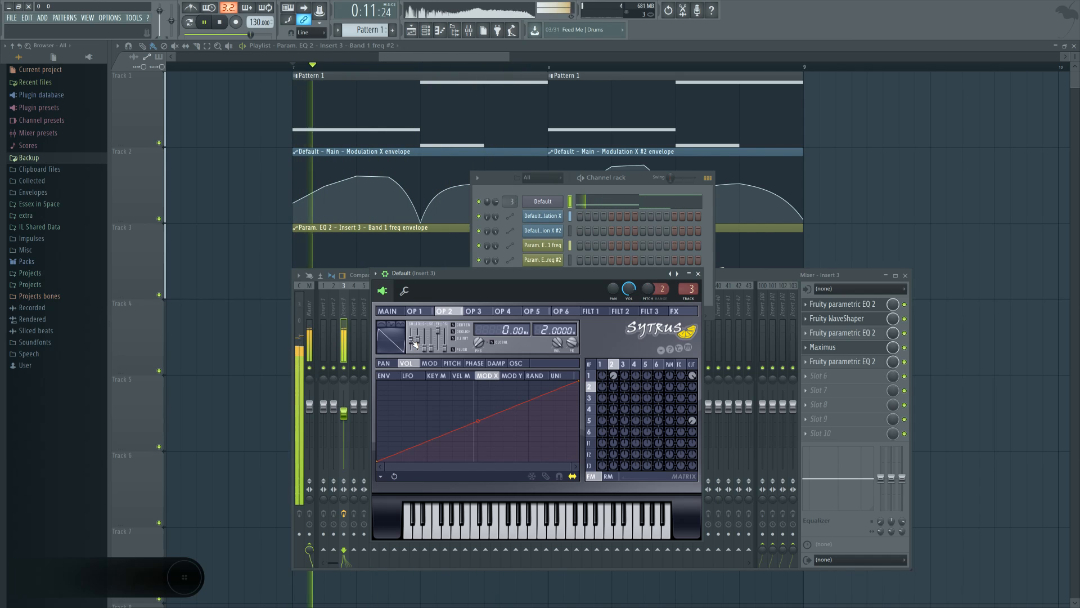
{"action": "key", "text": "space"}
{"action": "key", "text": "space"}
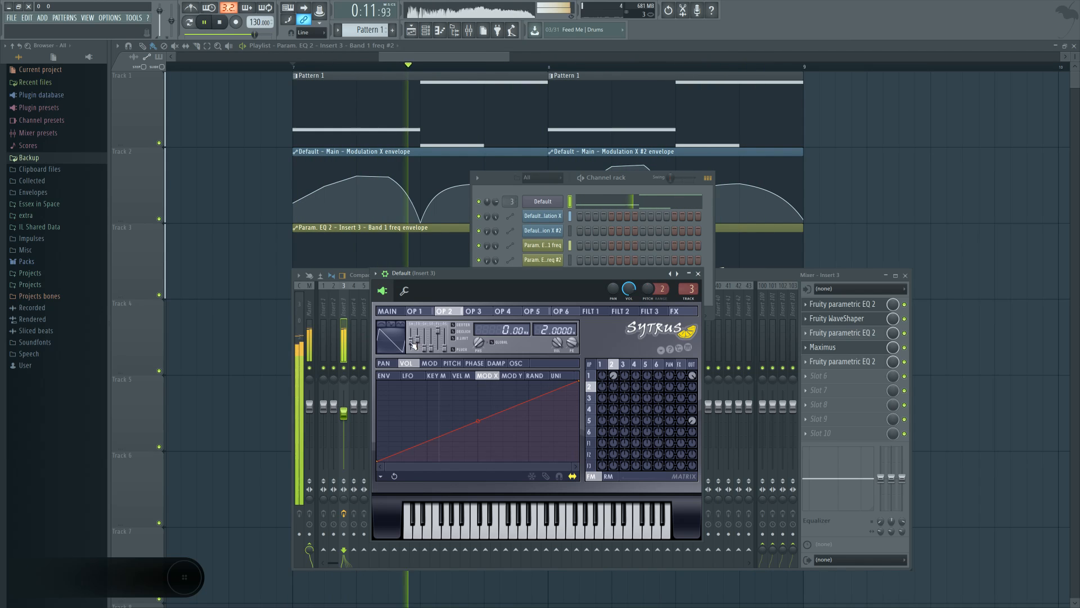
Step: Try a 4.0000 frequency ratio on operator 2, varying its waveform shape and its modulation of operator 1 during playback
{"action": "key", "text": "space"}
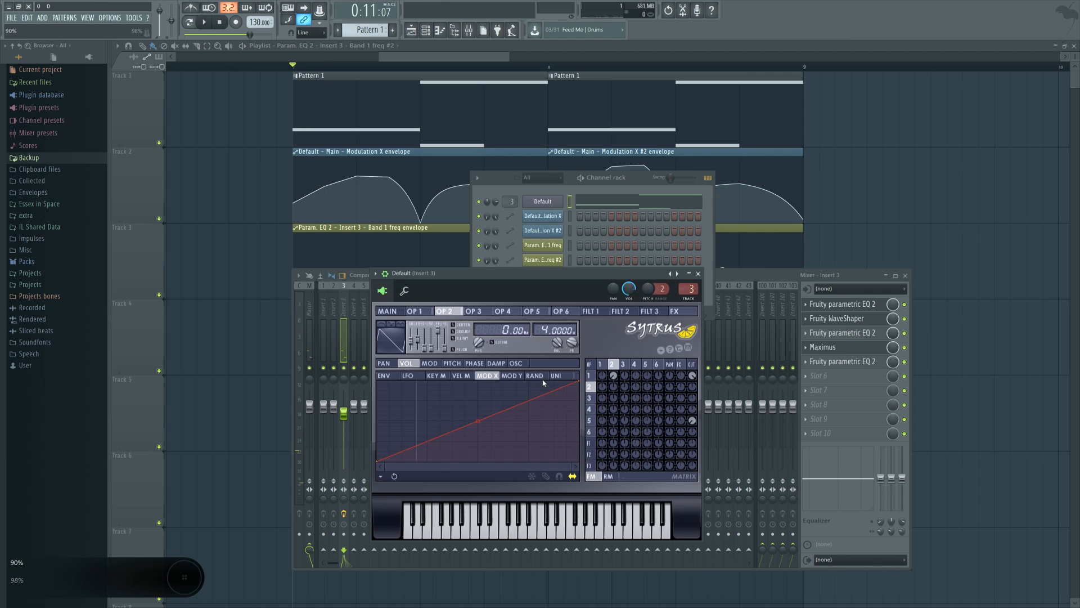
{"action": "key", "text": "space"}
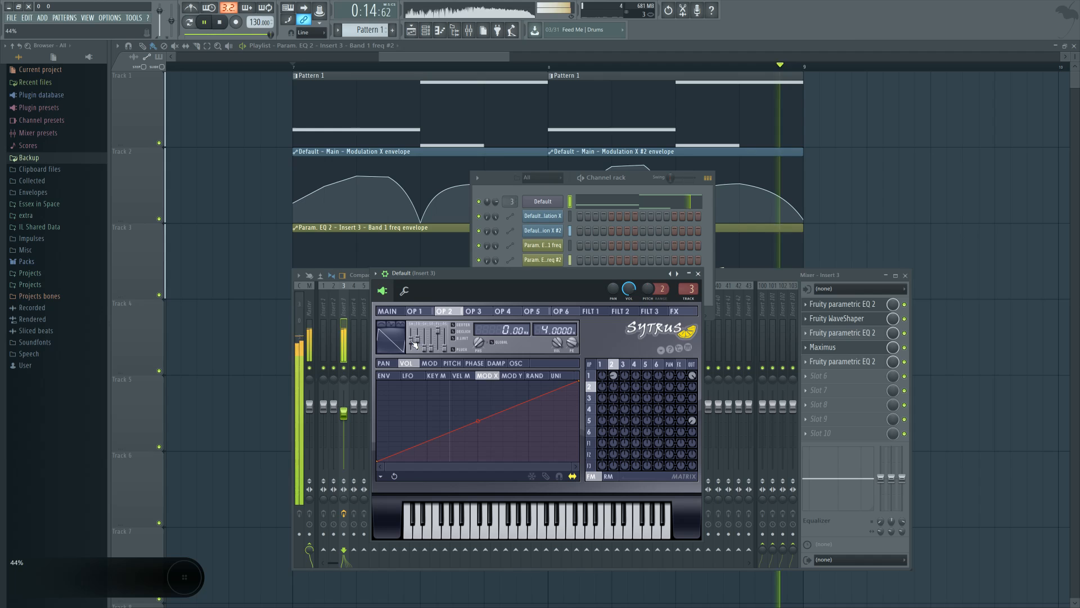
{"action": "left_click_drag", "start_coordinate": [613, 376], "coordinate": [613, 376]}
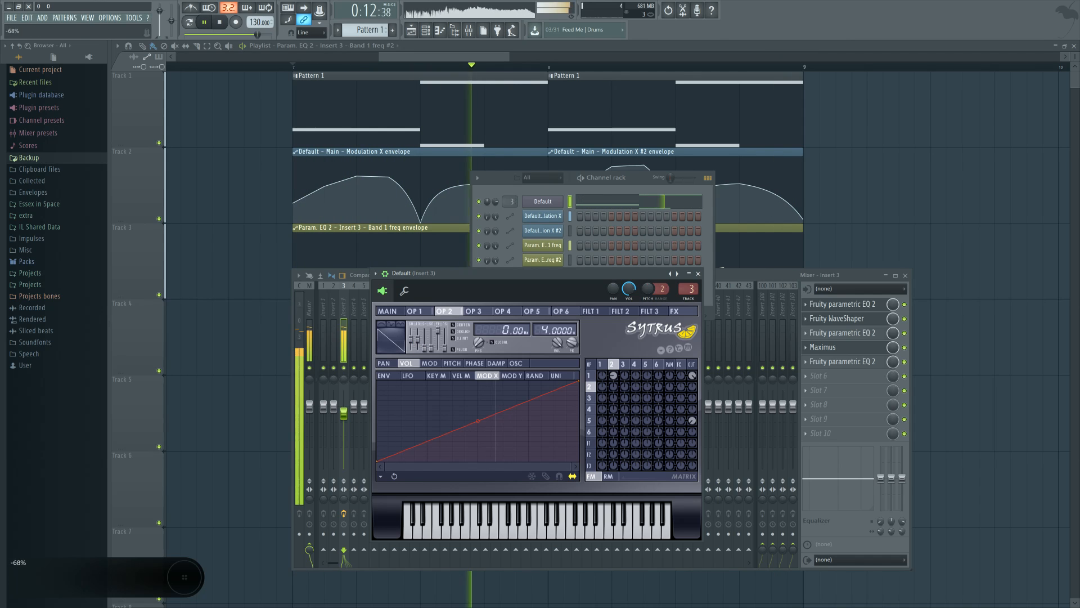
{"action": "left_click_drag", "start_coordinate": [417, 341], "coordinate": [416, 339]}
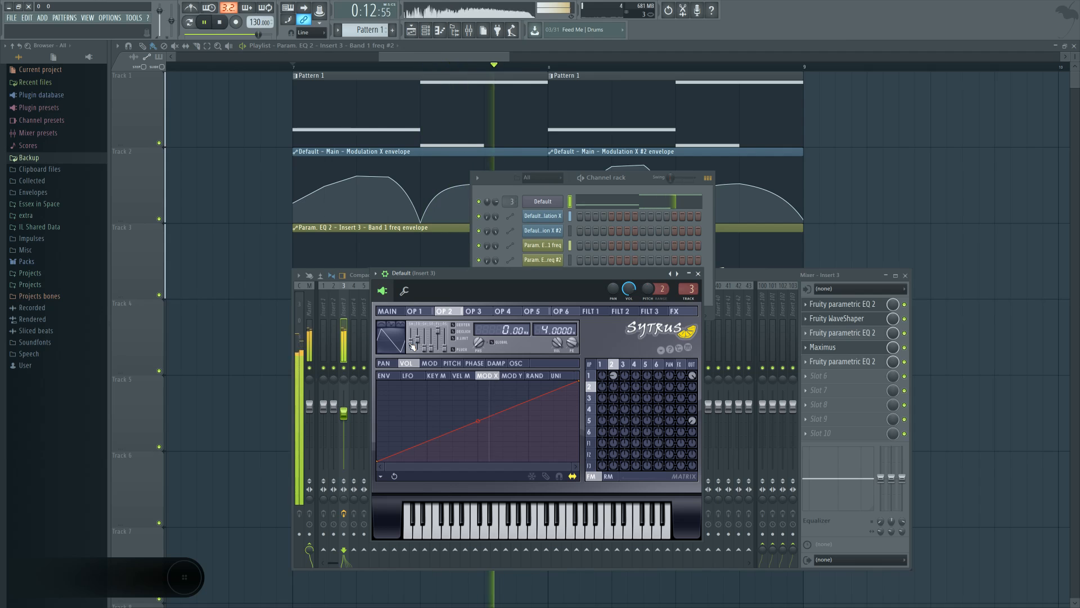
{"action": "left_click_drag", "start_coordinate": [615, 375], "coordinate": [616, 377]}
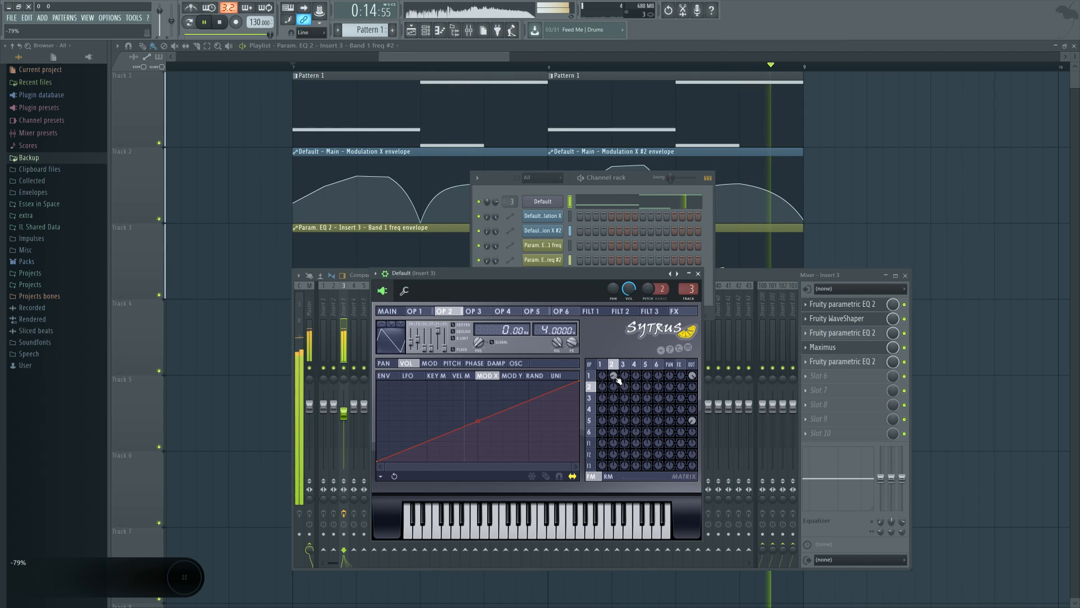
{"action": "key", "text": "space"}
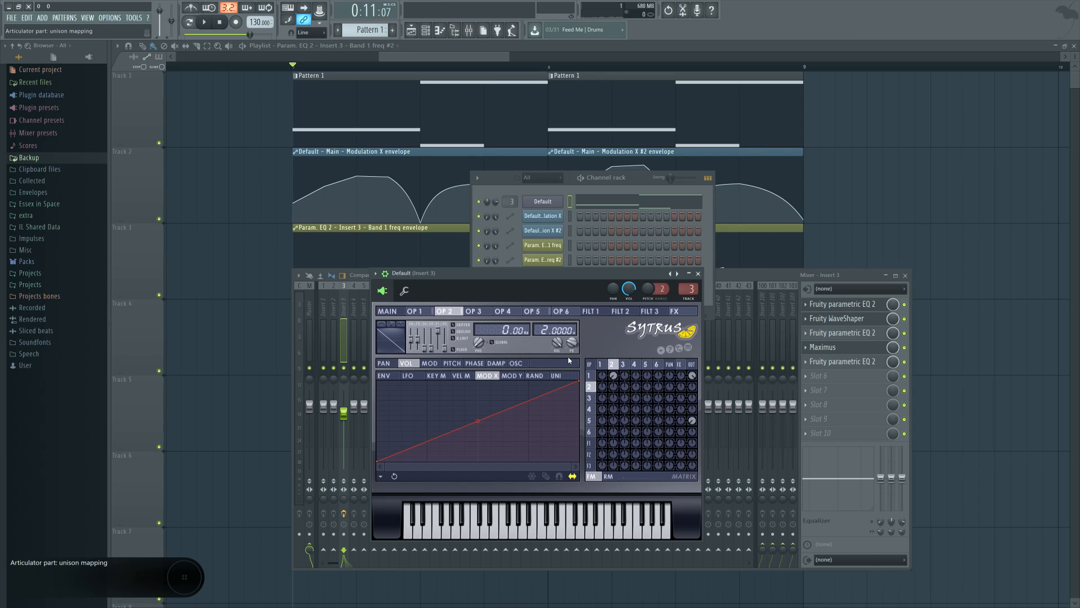
Step: Adjust the unison phase and panning on Sytrus's main page while playing the section
{"action": "left_click", "coordinate": [387, 311]}
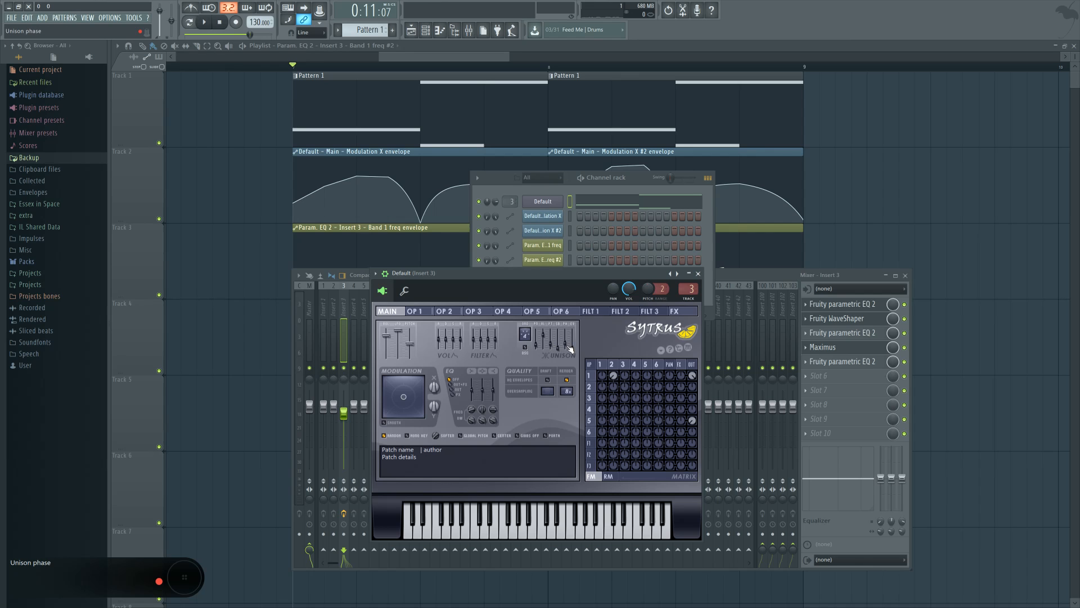
{"action": "key", "text": "space"}
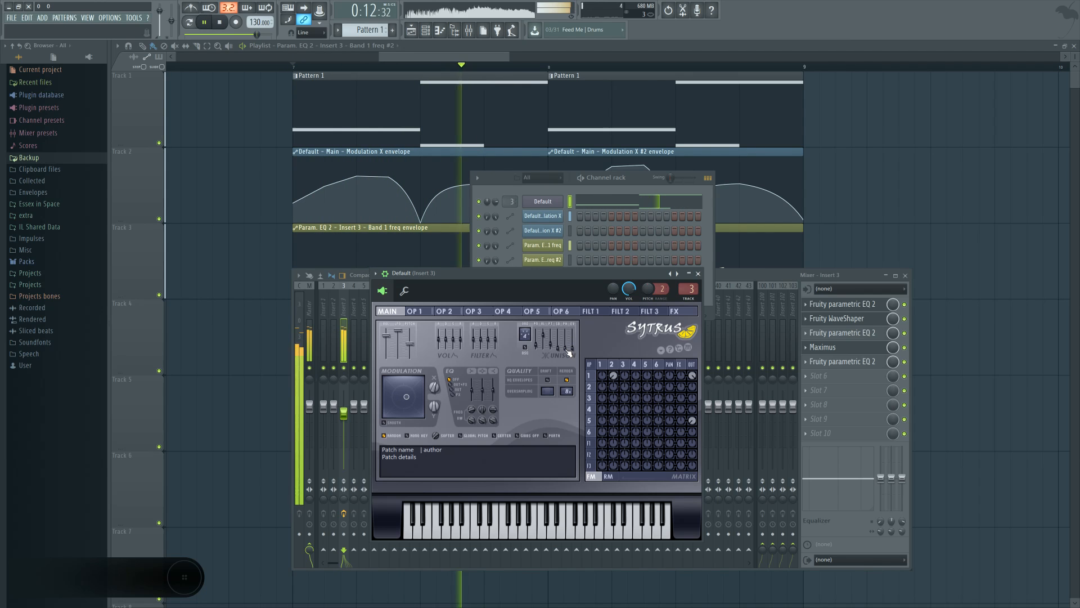
{"action": "key", "text": "space"}
{"action": "key", "text": "space"}
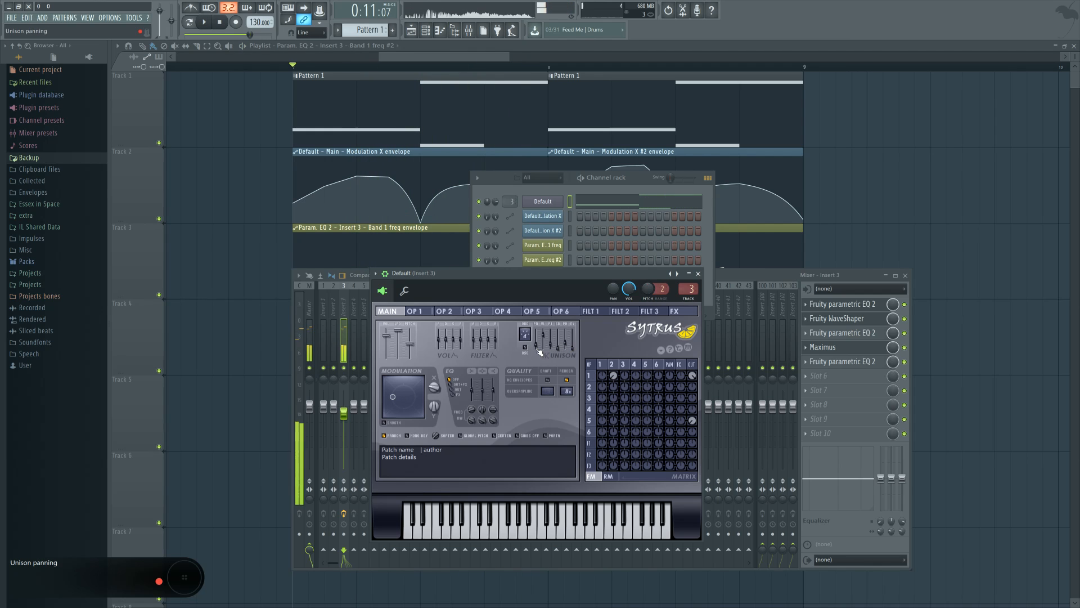
{"action": "key", "text": "space"}
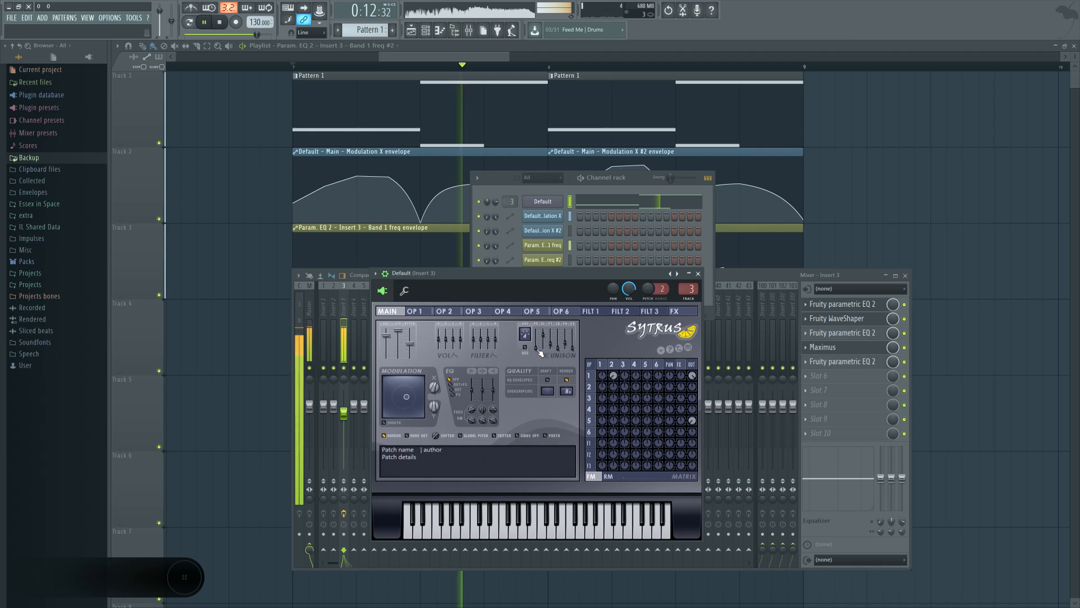
{"action": "left_click_drag", "start_coordinate": [537, 349], "coordinate": [540, 344]}
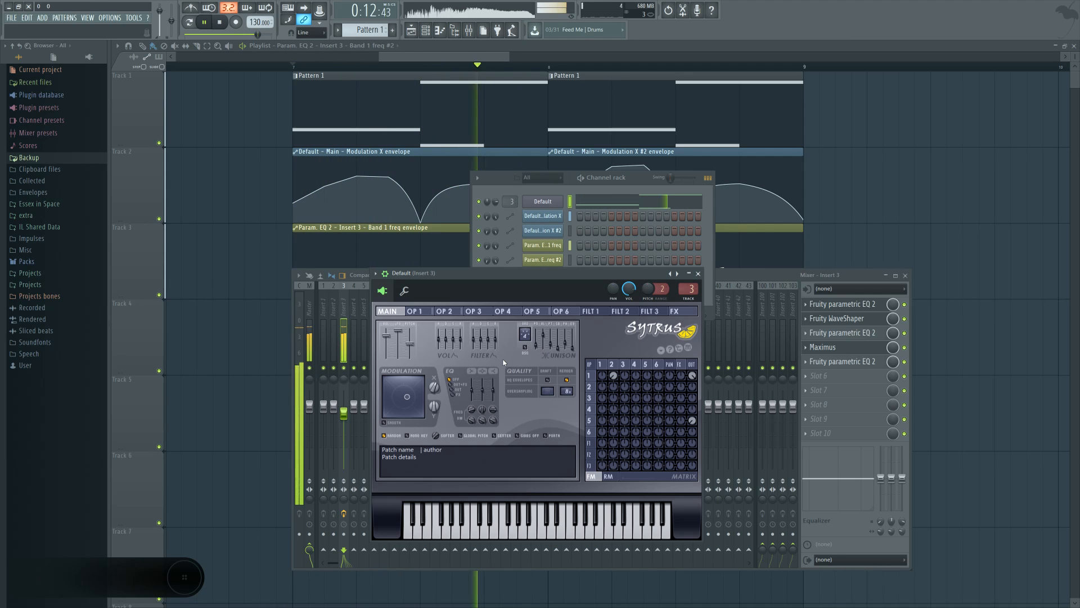
{"action": "key", "text": "space"}
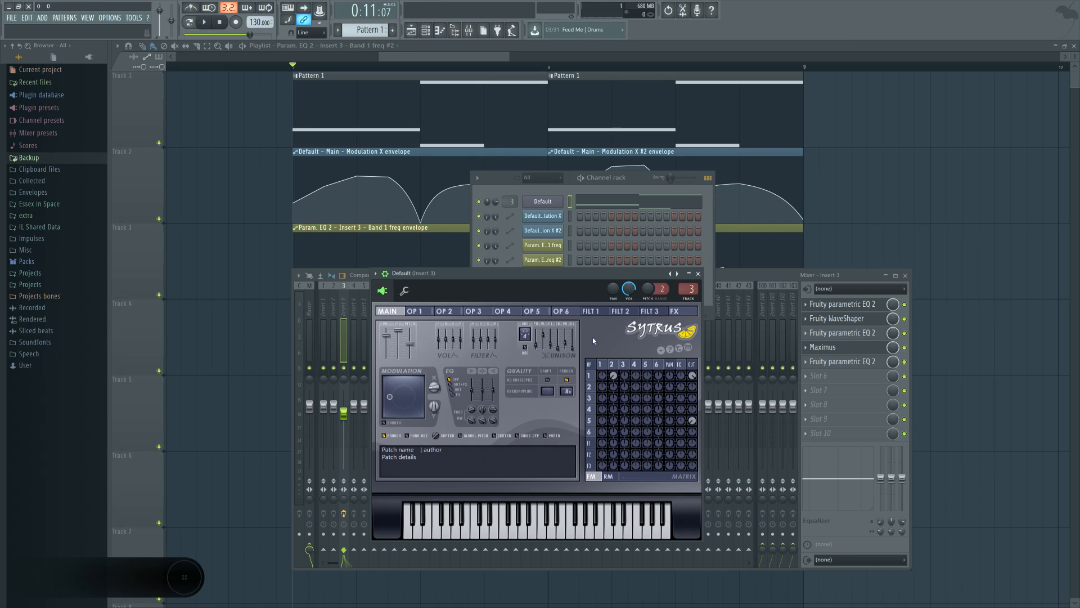
Step: Review Sytrus operators 1 and 2 and the slot 1 Fruity parametric EQ 2, and bring the Sytrus window back into view
{"action": "left_click", "coordinate": [612, 364]}
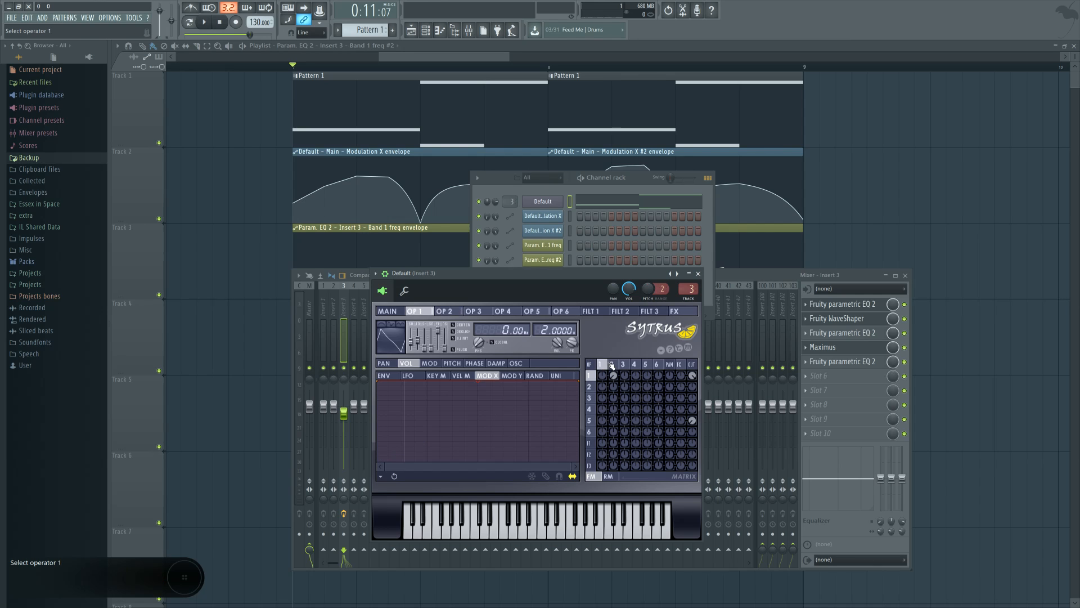
{"action": "left_click", "coordinate": [868, 309]}
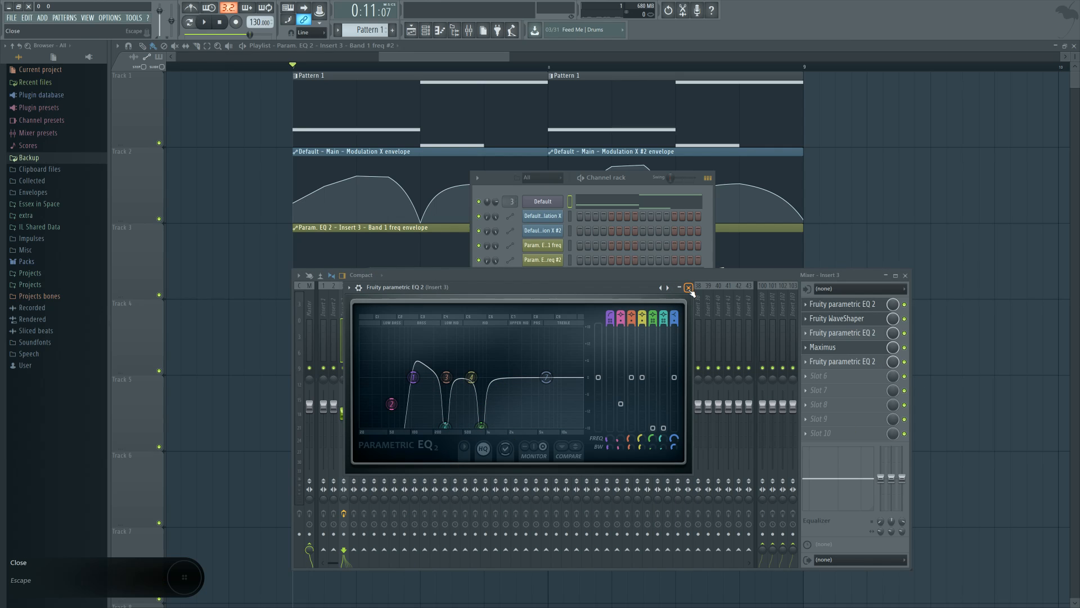
{"action": "left_click", "coordinate": [688, 288]}
{"action": "left_click", "coordinate": [554, 206]}
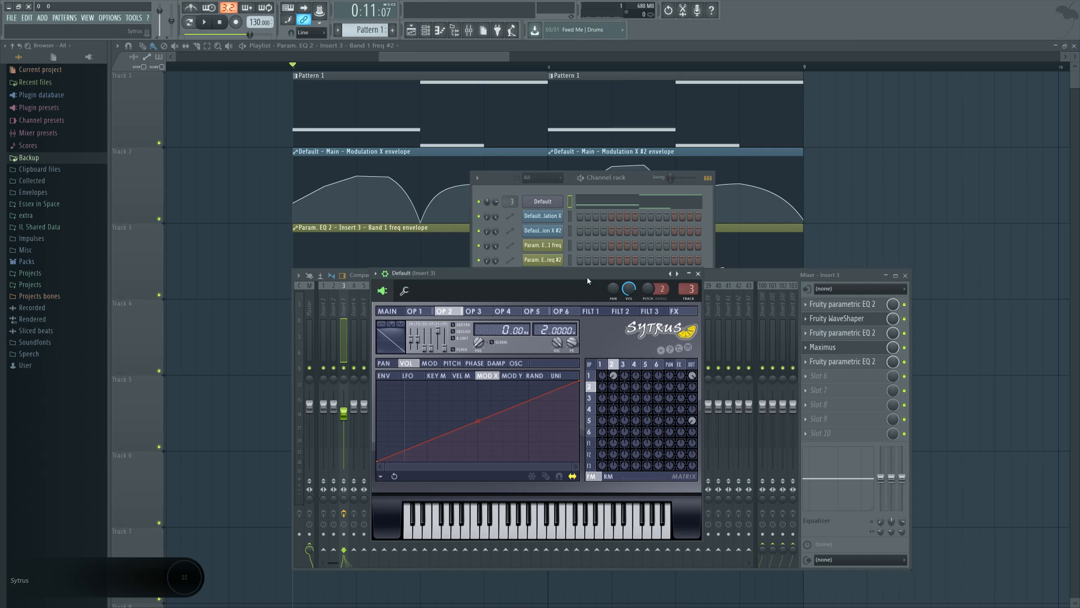
{"action": "mouse_move", "coordinate": [588, 279]}
{"action": "left_mouse_down"}
{"action": "mouse_move", "coordinate": [595, 305]}
{"action": "mouse_move", "coordinate": [603, 292]}
{"action": "left_mouse_up"}
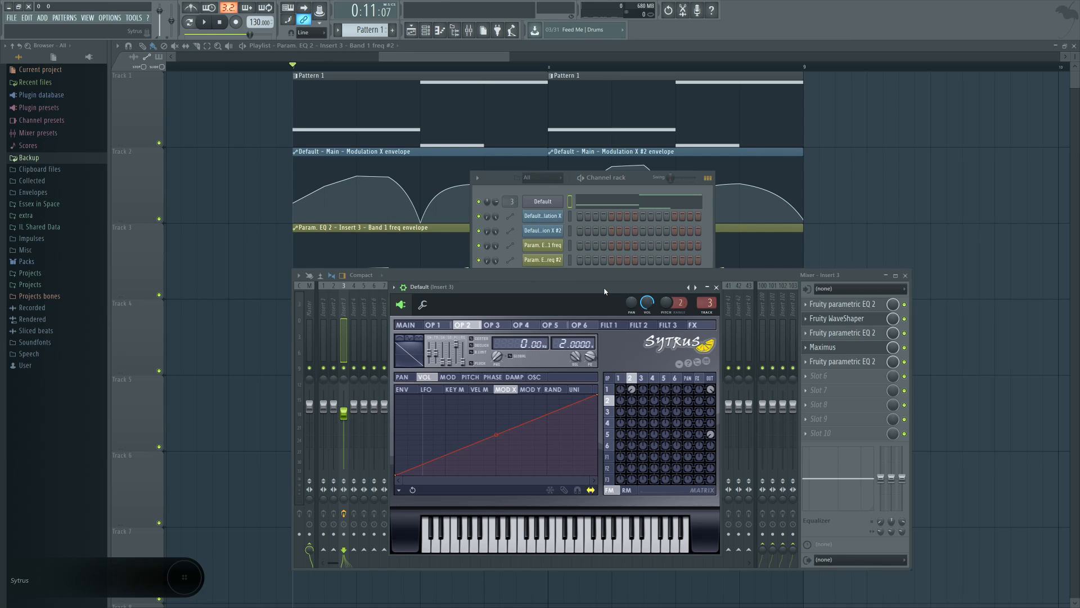
{"action": "left_click_drag", "start_coordinate": [605, 291], "coordinate": [628, 285]}
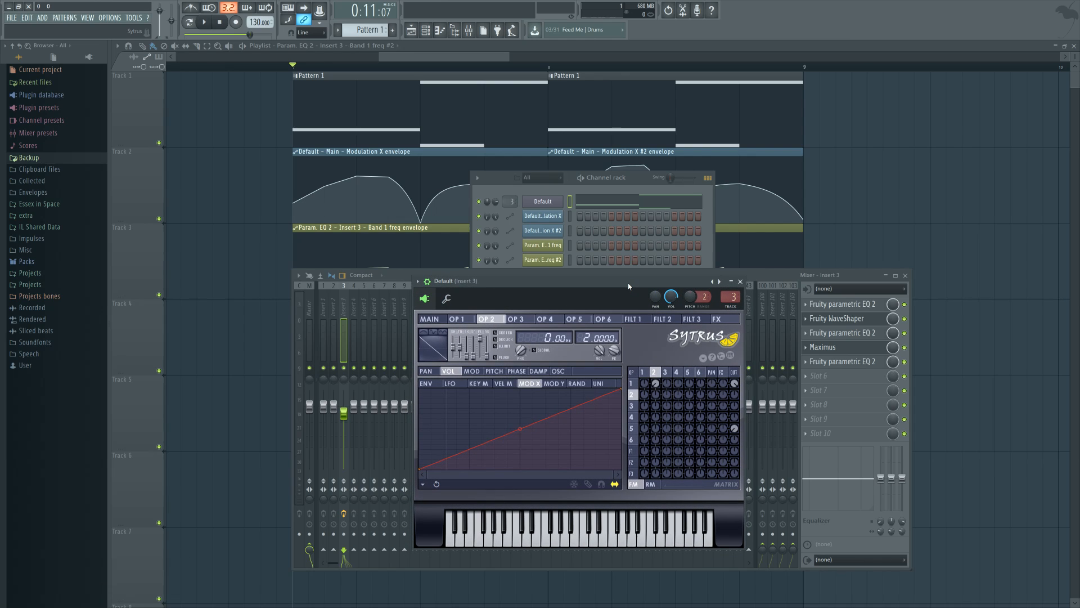